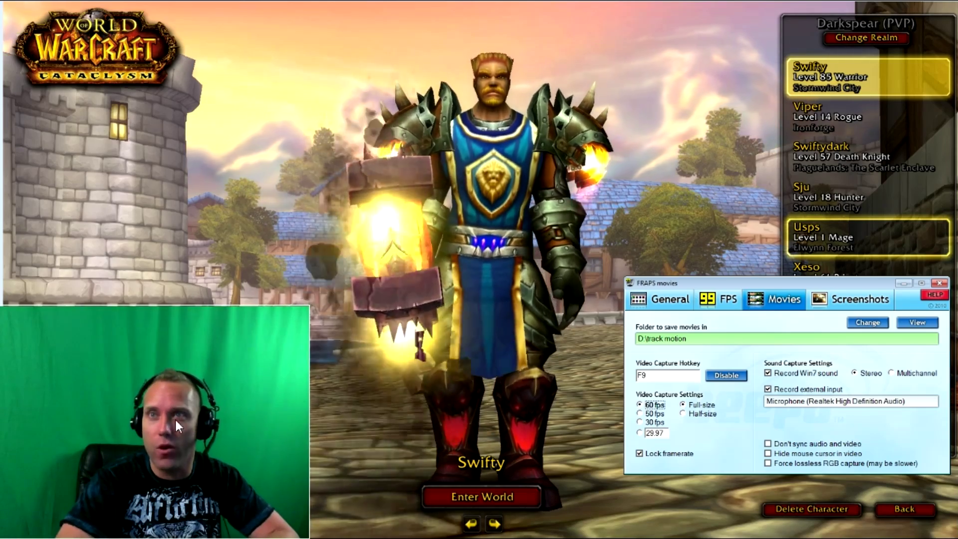
{"action": "left_click_drag", "start_coordinate": [155, 429], "coordinate": [221, 480]}
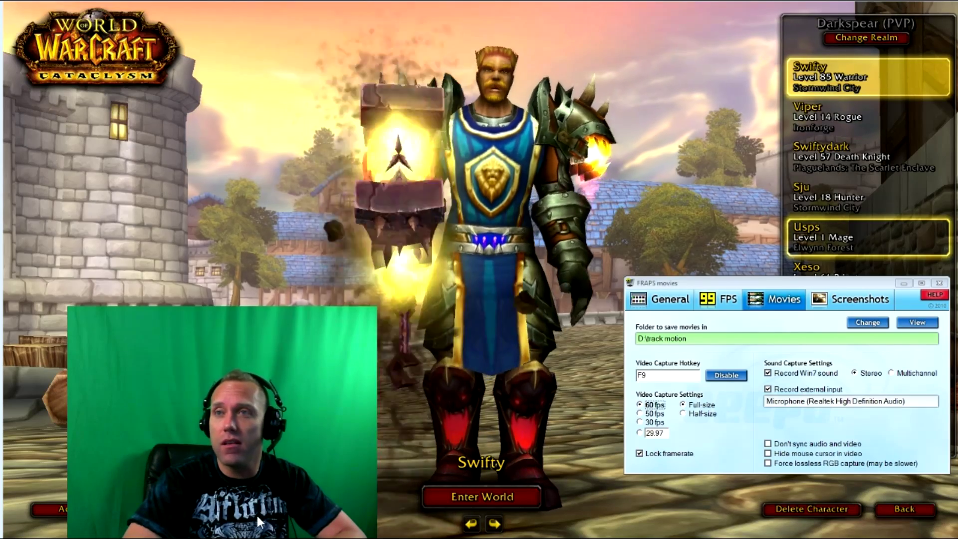
{"action": "left_click_drag", "start_coordinate": [221, 417], "coordinate": [128, 449]}
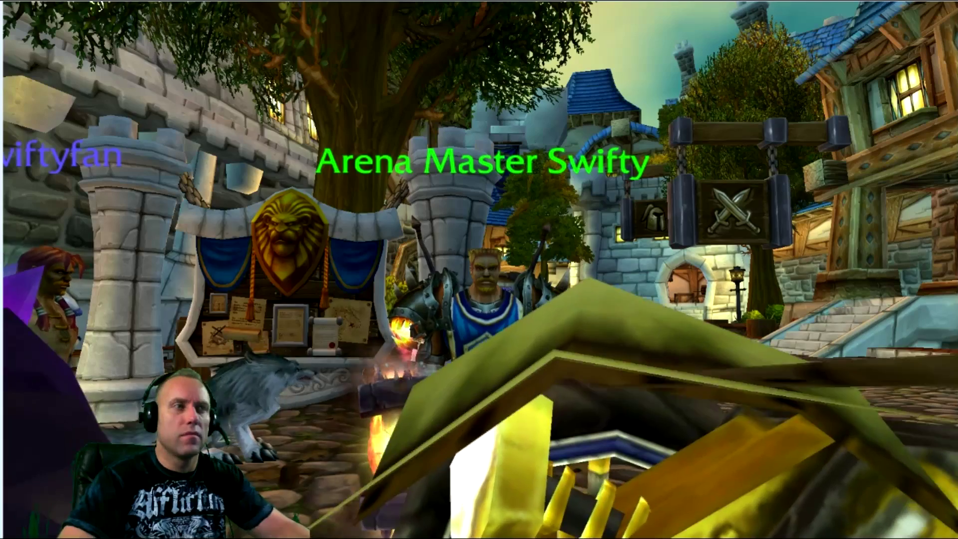
{"action": "scroll", "coordinate": [479, 269], "scroll_direction": "down", "scroll_amount": 5}
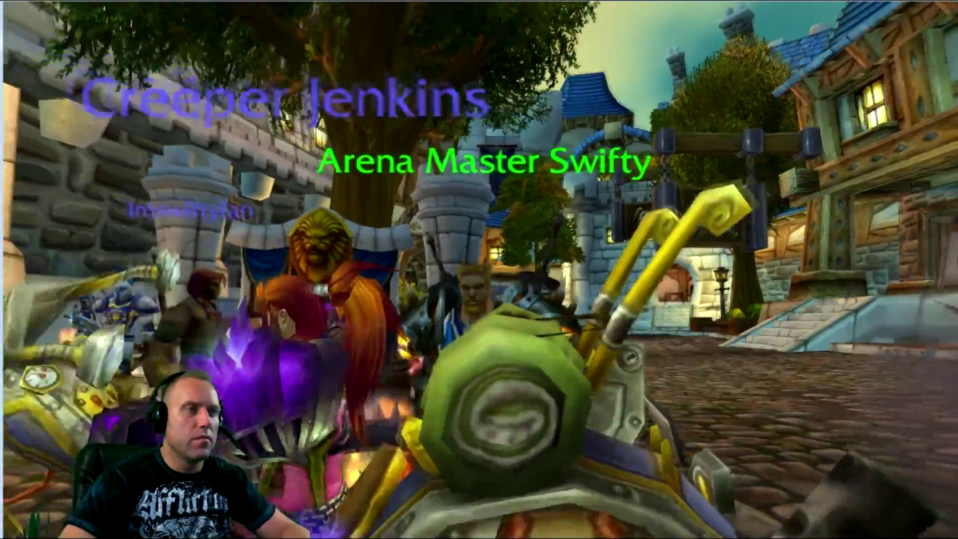
{"action": "key", "text": "w"}
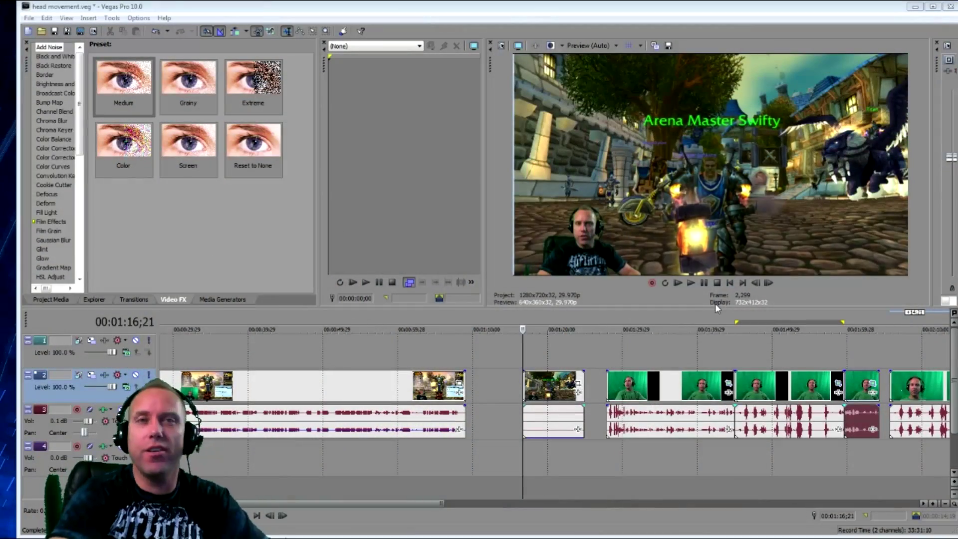
Preview the login-screen clip, the in-game clip and the green-screen head clip from the timeline.
{"action": "left_click", "coordinate": [313, 319]}
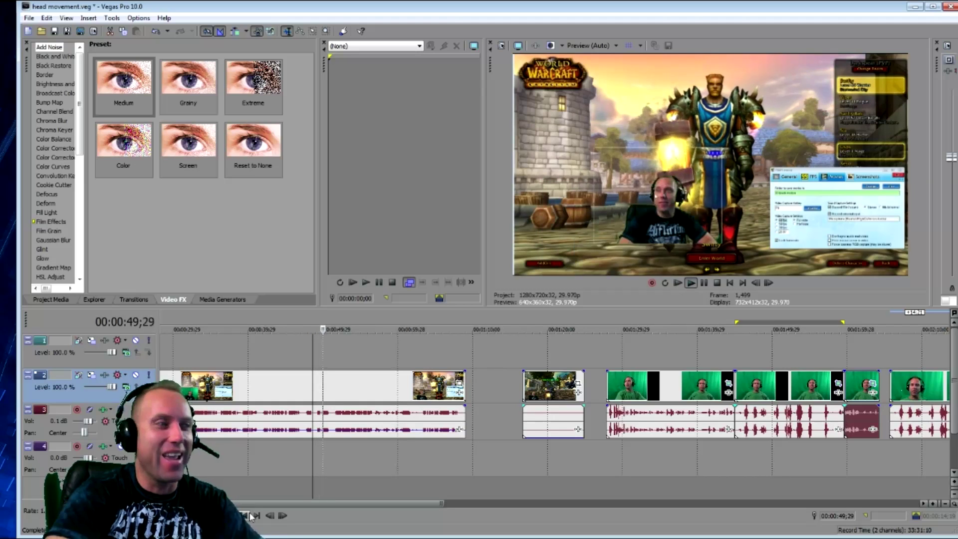
{"action": "left_click", "coordinate": [524, 323]}
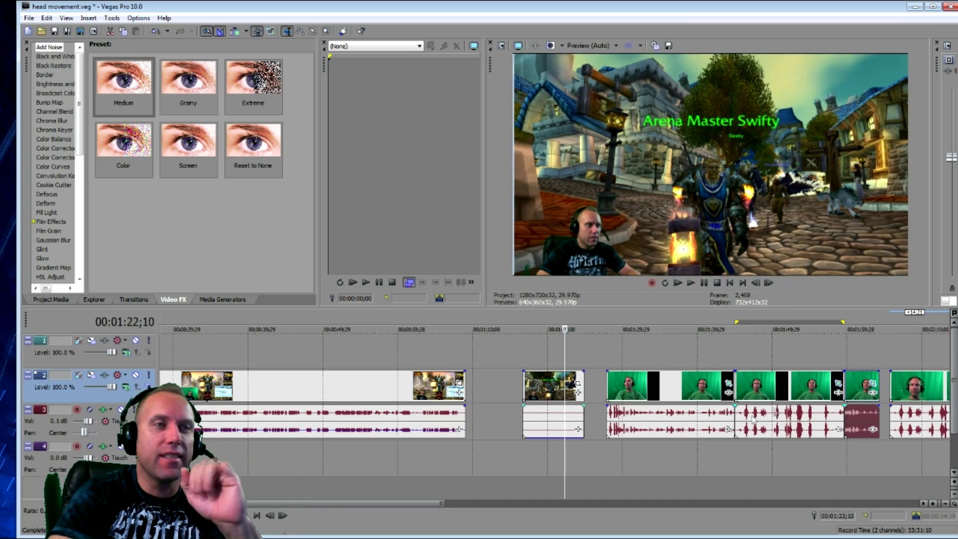
{"action": "left_click", "coordinate": [898, 325]}
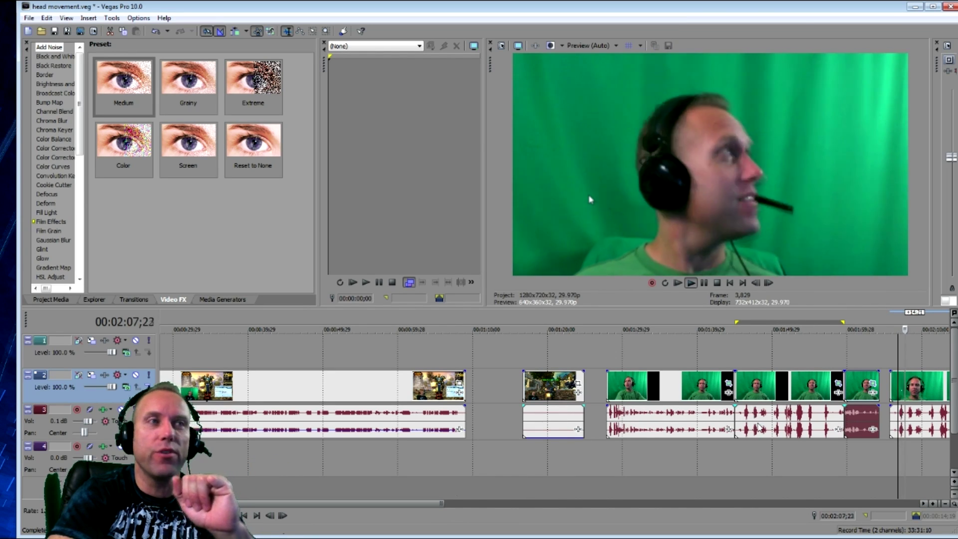
Move the green-screen head clip's video to track 1 and its audio to track 4, above and below the in-game clip.
{"action": "scroll", "coordinate": [758, 426], "scroll_direction": "down", "scroll_amount": 3}
{"action": "scroll", "coordinate": [700, 422], "scroll_direction": "up", "scroll_amount": 1}
{"action": "left_click_drag", "start_coordinate": [565, 386], "coordinate": [569, 351]}
{"action": "left_click_drag", "start_coordinate": [565, 421], "coordinate": [568, 457]}
{"action": "left_click_drag", "start_coordinate": [554, 357], "coordinate": [312, 358]}
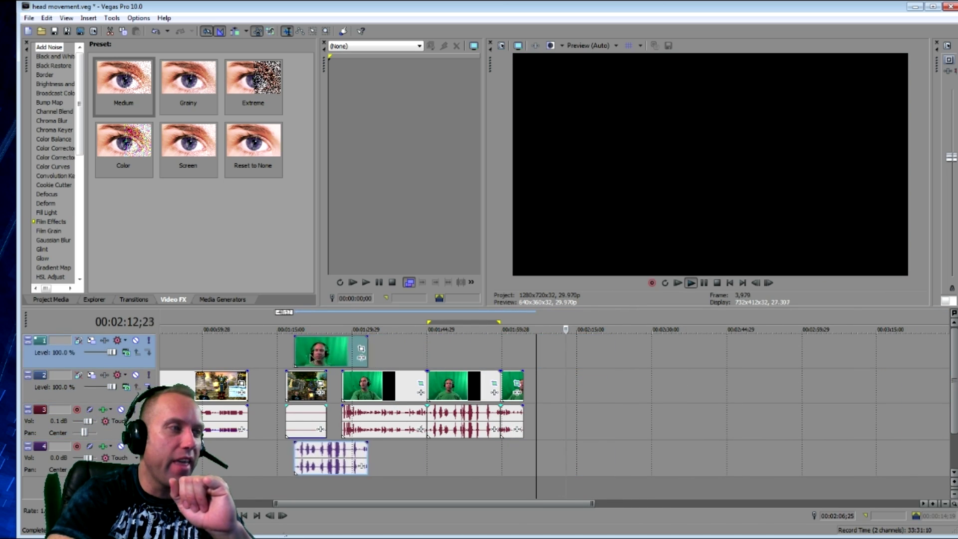
Align the head clip's start with the start of the in-game clip and play back that section.
{"action": "left_click", "coordinate": [291, 314]}
{"action": "scroll", "coordinate": [297, 357], "scroll_direction": "up", "scroll_amount": 3}
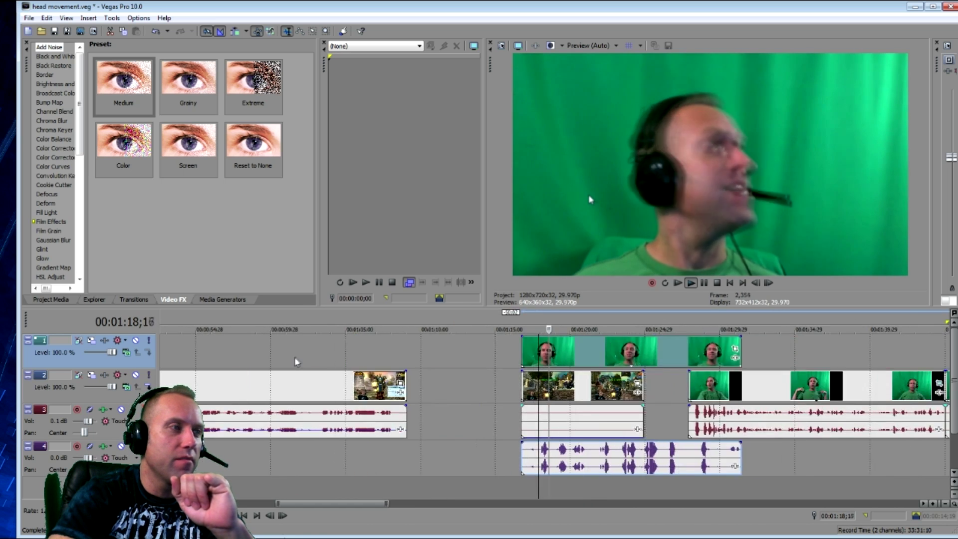
{"action": "scroll", "coordinate": [374, 367], "scroll_direction": "down", "scroll_amount": 4}
{"action": "scroll", "coordinate": [442, 375], "scroll_direction": "up", "scroll_amount": 2}
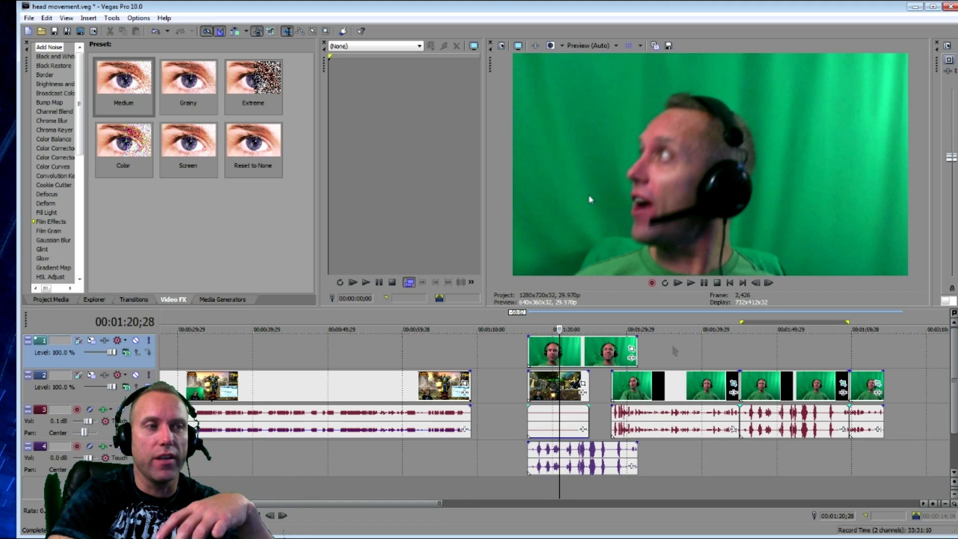
Insert an empty video track above the head clip and trim the clip's end to match the in-game clip.
{"action": "right_click", "coordinate": [675, 350]}
{"action": "left_click", "coordinate": [712, 369]}
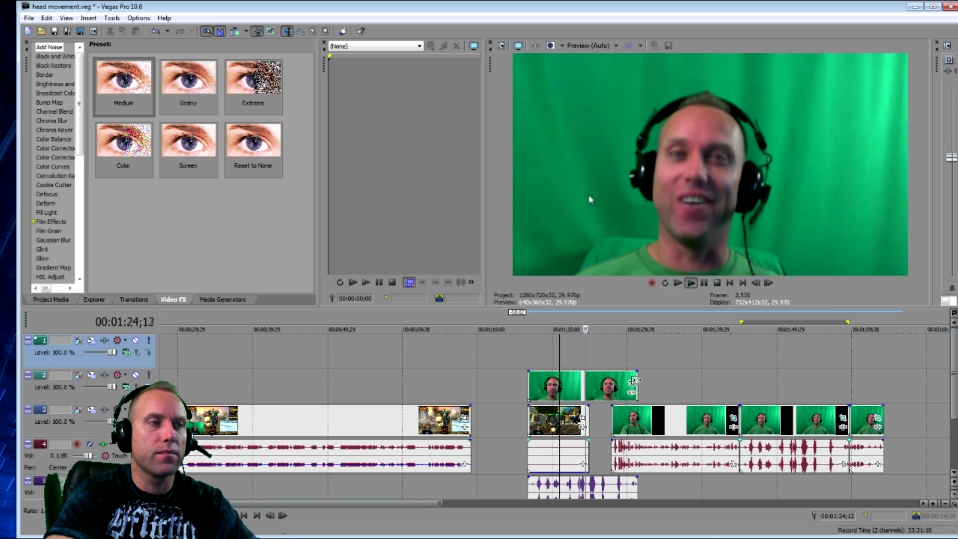
{"action": "left_click_drag", "start_coordinate": [636, 381], "coordinate": [589, 382]}
{"action": "left_click", "coordinate": [218, 515]}
{"action": "left_click", "coordinate": [543, 316]}
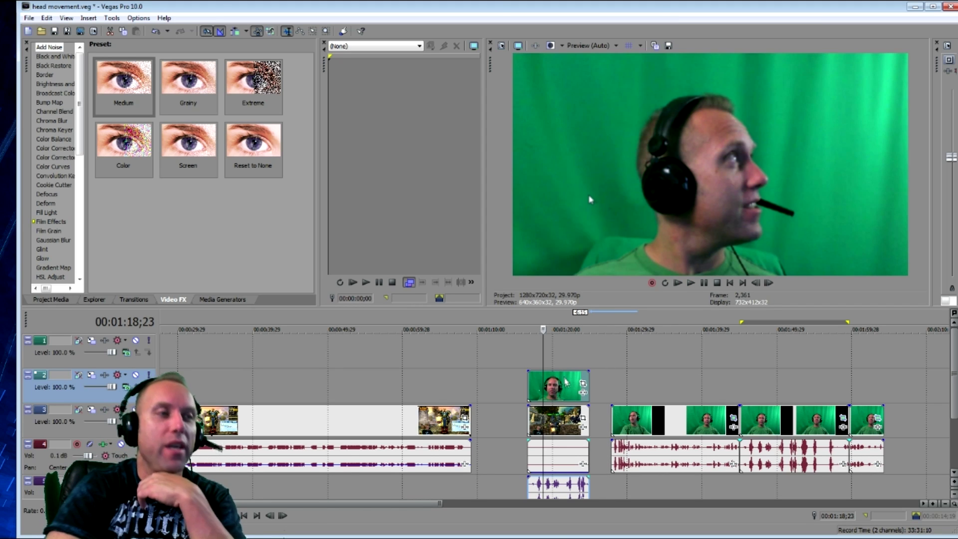
Add the Sony Chroma Keyer effect to the head clip and choose the Green Screen preset.
{"action": "scroll", "coordinate": [586, 392], "scroll_direction": "up", "scroll_amount": 5}
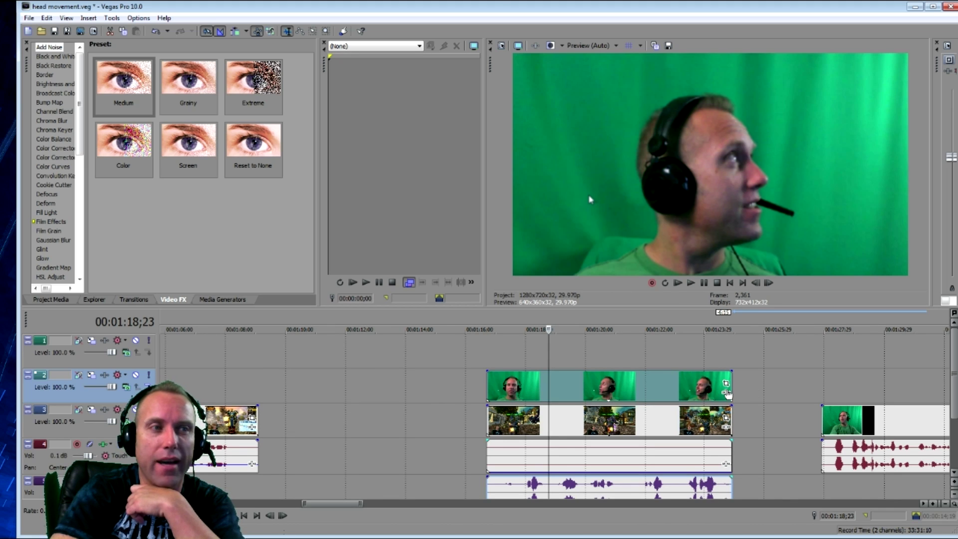
{"action": "left_click", "coordinate": [726, 393]}
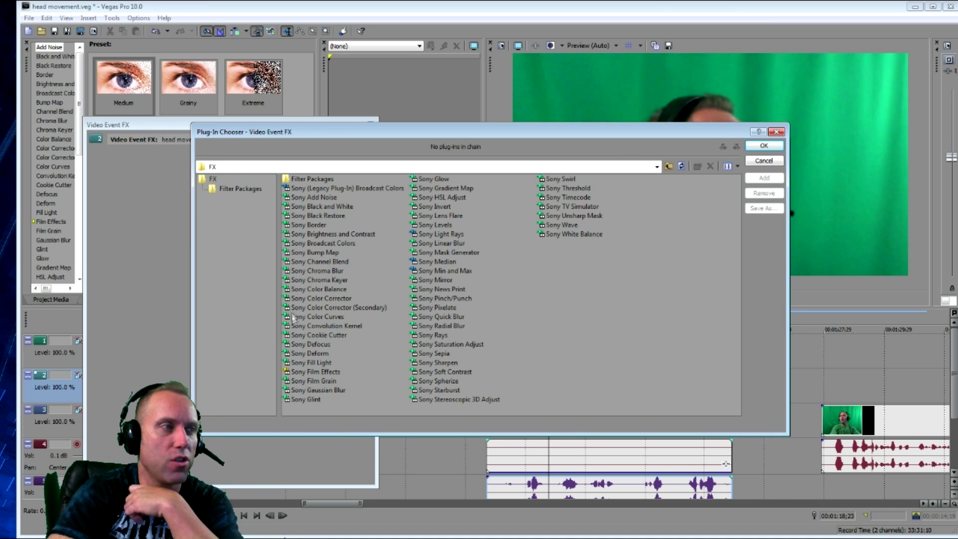
{"action": "left_click", "coordinate": [310, 280]}
{"action": "left_click", "coordinate": [762, 146]}
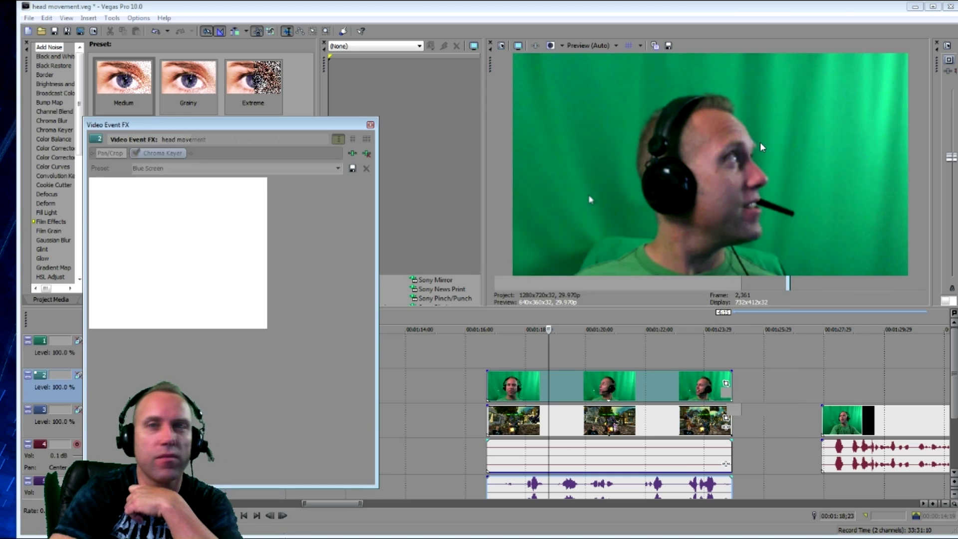
{"action": "left_click", "coordinate": [337, 169]}
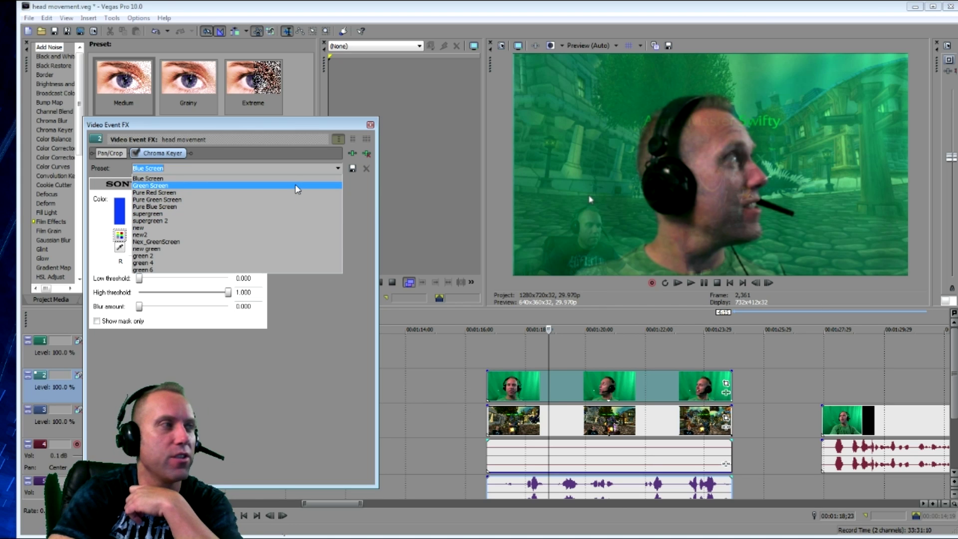
{"action": "left_click", "coordinate": [295, 186]}
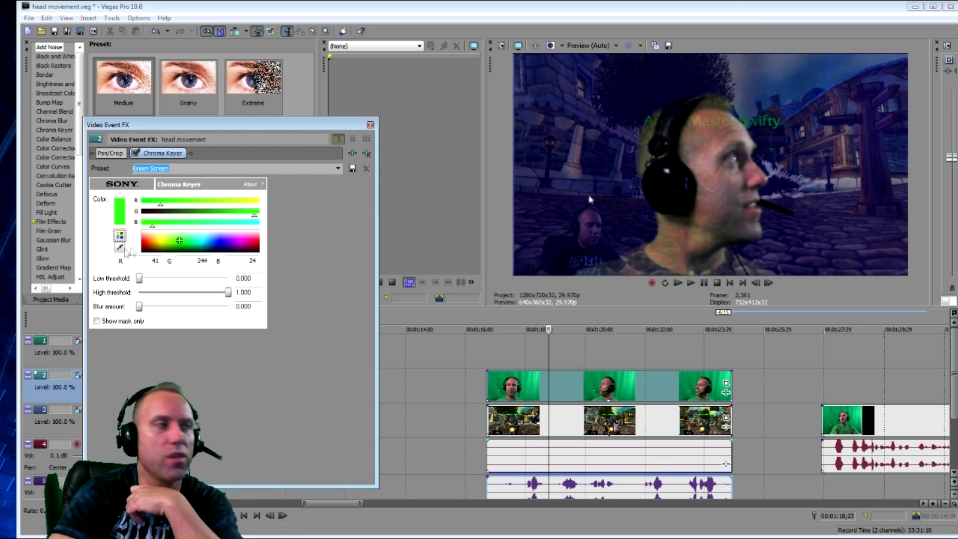
Set the Chroma Keyer's low threshold to 0.727, high threshold to 0.781 and blur amount to 0.024, and close the effect settings.
{"action": "left_click_drag", "start_coordinate": [143, 278], "coordinate": [162, 279]}
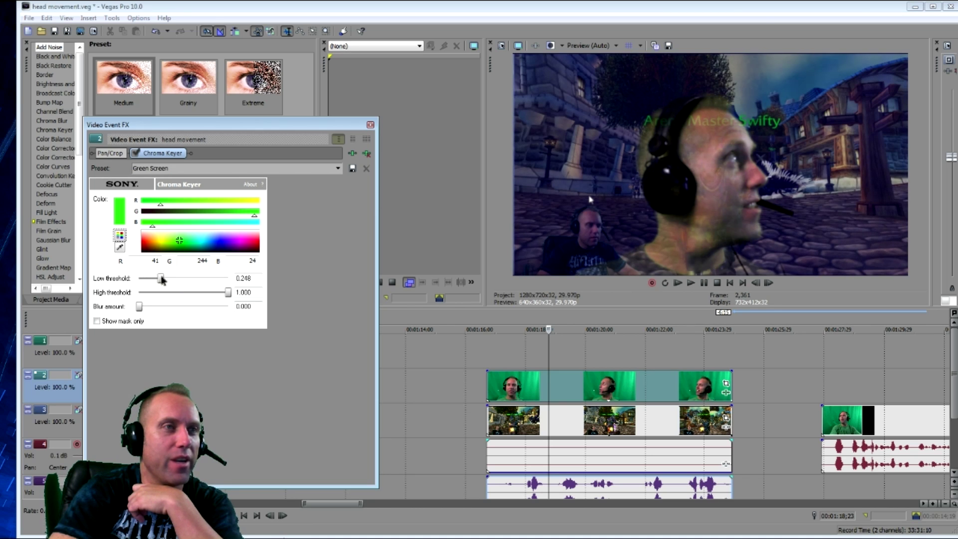
{"action": "mouse_move", "coordinate": [228, 293]}
{"action": "left_mouse_down"}
{"action": "mouse_move", "coordinate": [192, 294]}
{"action": "mouse_move", "coordinate": [227, 293]}
{"action": "left_mouse_up"}
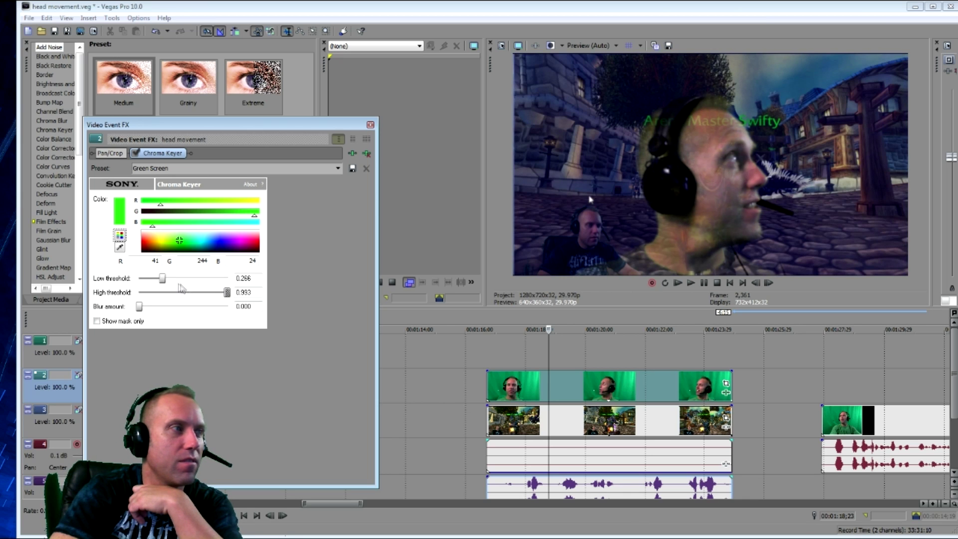
{"action": "left_click_drag", "start_coordinate": [167, 281], "coordinate": [206, 283]}
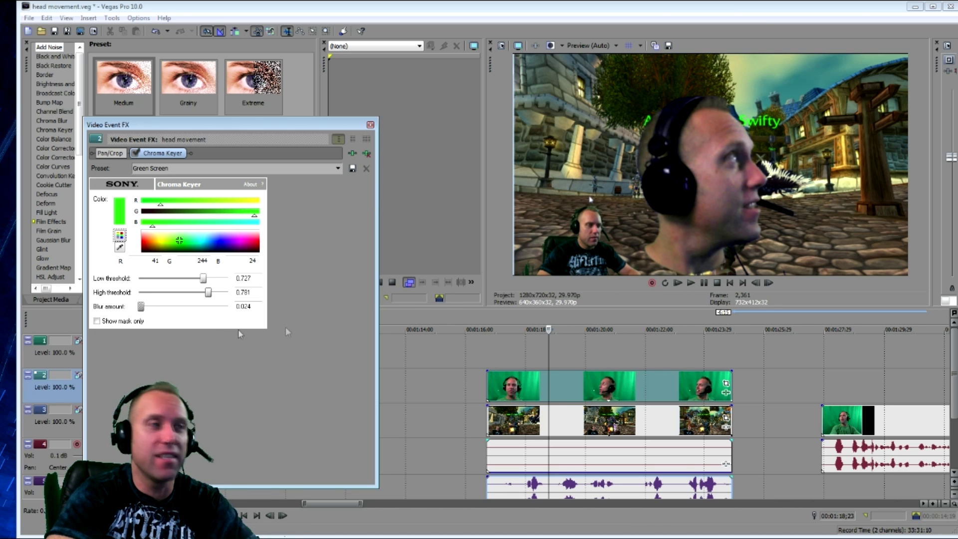
{"action": "left_click", "coordinate": [370, 125]}
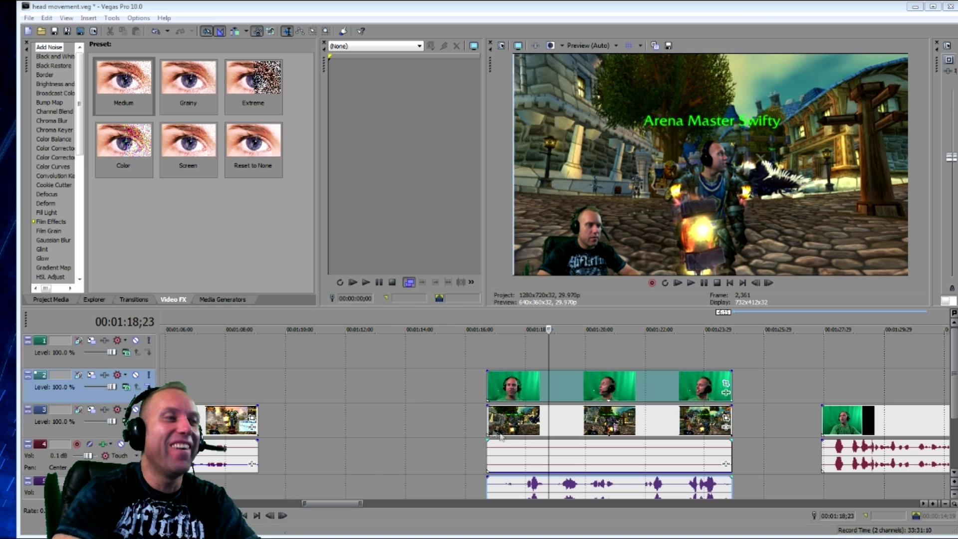
Place the playhead at the exact start of the head clip, at 00:01:16;21.
{"action": "left_click", "coordinate": [491, 319]}
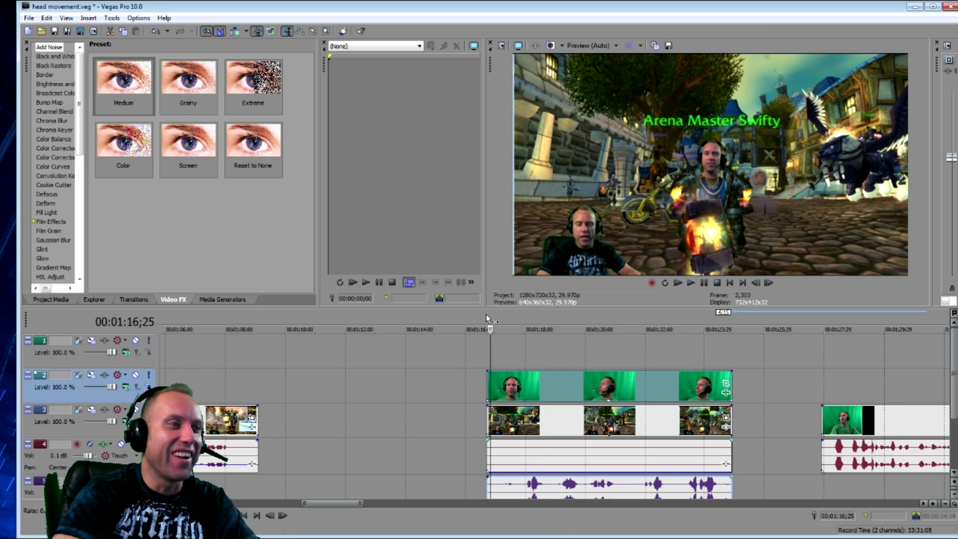
{"action": "left_click", "coordinate": [486, 315]}
{"action": "scroll", "coordinate": [498, 352], "scroll_direction": "up", "scroll_amount": 4}
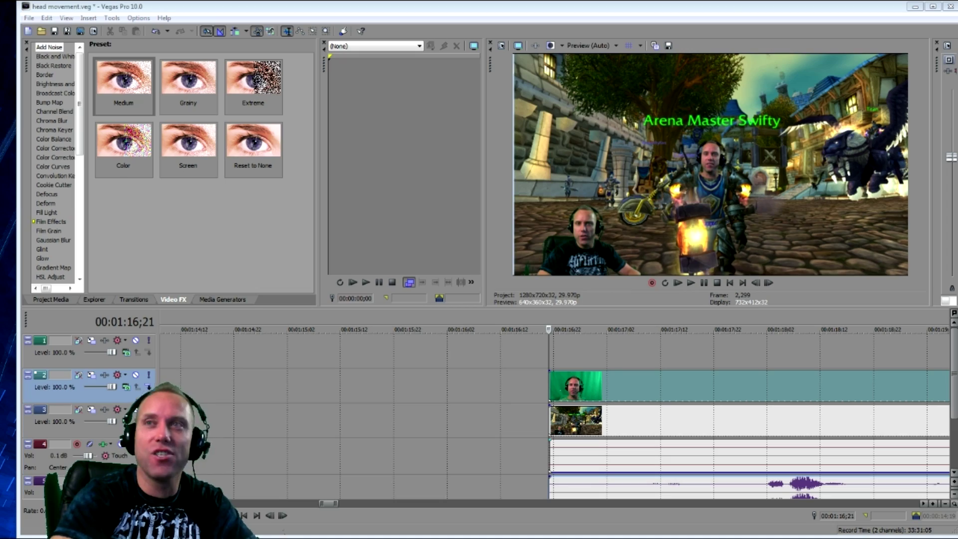
Open the head clip's Event Pan/Crop settings and resize and move the window clear of the video preview.
{"action": "left_click_drag", "start_coordinate": [1, 84], "coordinate": [715, 15]}
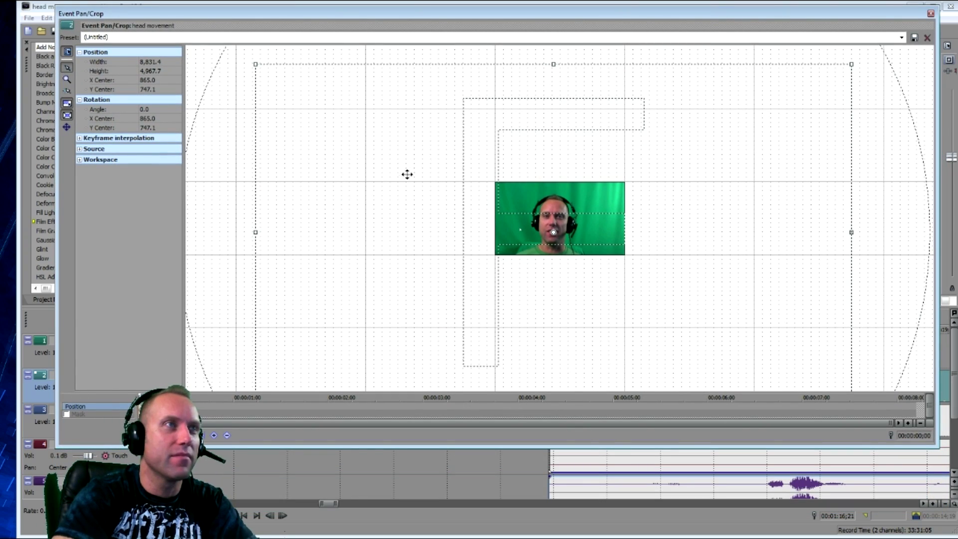
{"action": "left_click_drag", "start_coordinate": [775, 10], "coordinate": [775, 76]}
{"action": "left_click_drag", "start_coordinate": [938, 131], "coordinate": [509, 172]}
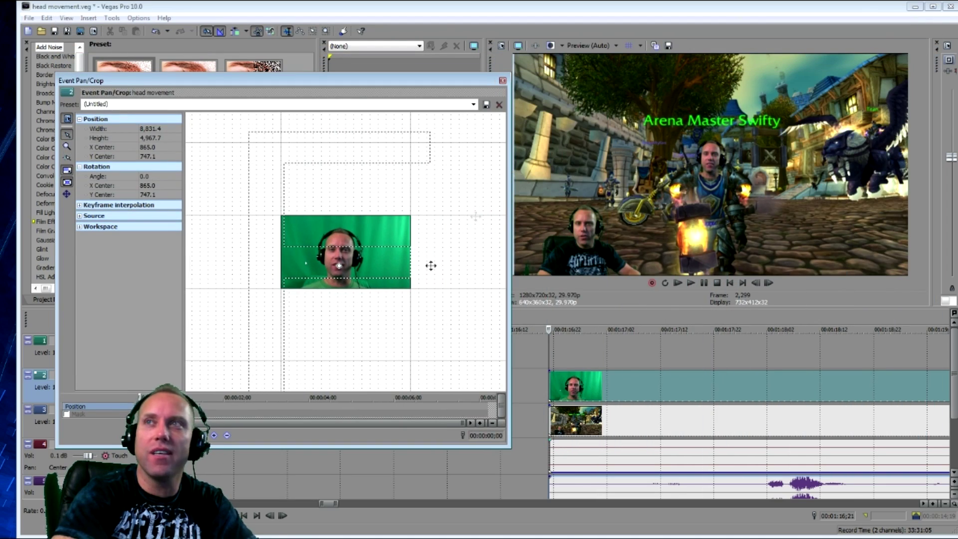
{"action": "left_click_drag", "start_coordinate": [271, 88], "coordinate": [228, 84]}
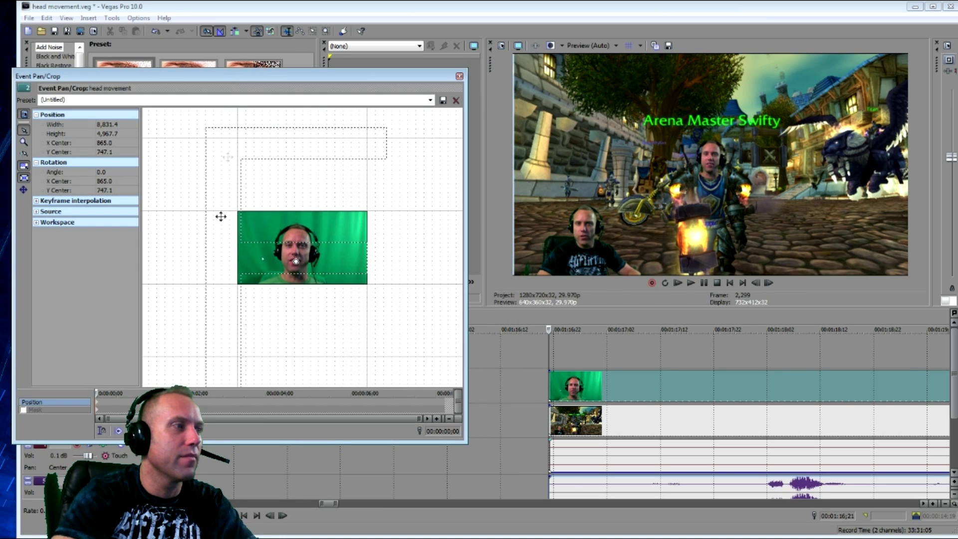
Step three frames forward from the start of the clip's keyframe timeline and back again to check the head's alignment.
{"action": "left_click_drag", "start_coordinate": [96, 393], "coordinate": [41, 394]}
{"action": "key", "text": "Right"}
{"action": "key", "text": "Right"}
{"action": "key", "text": "Right"}
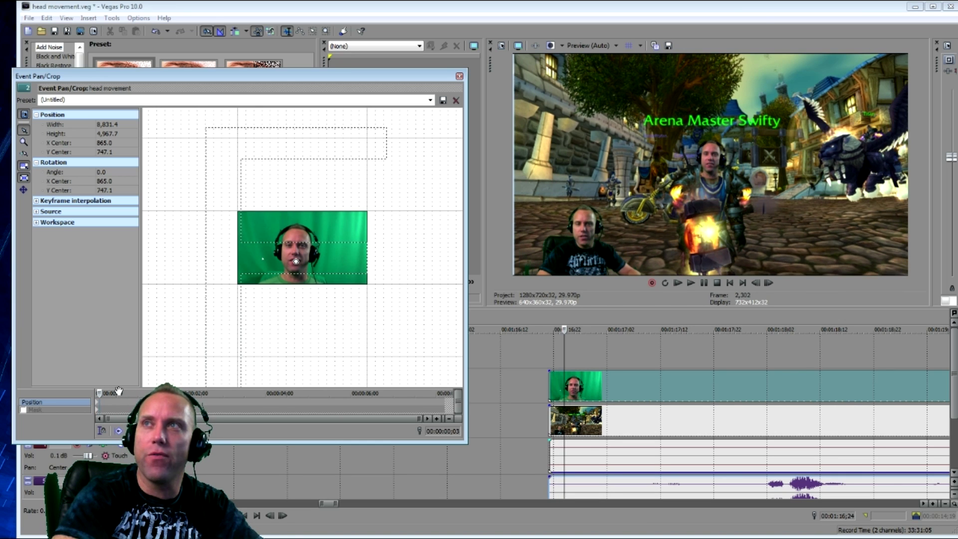
{"action": "key", "text": "Left"}
{"action": "key", "text": "Left"}
{"action": "key", "text": "Left"}
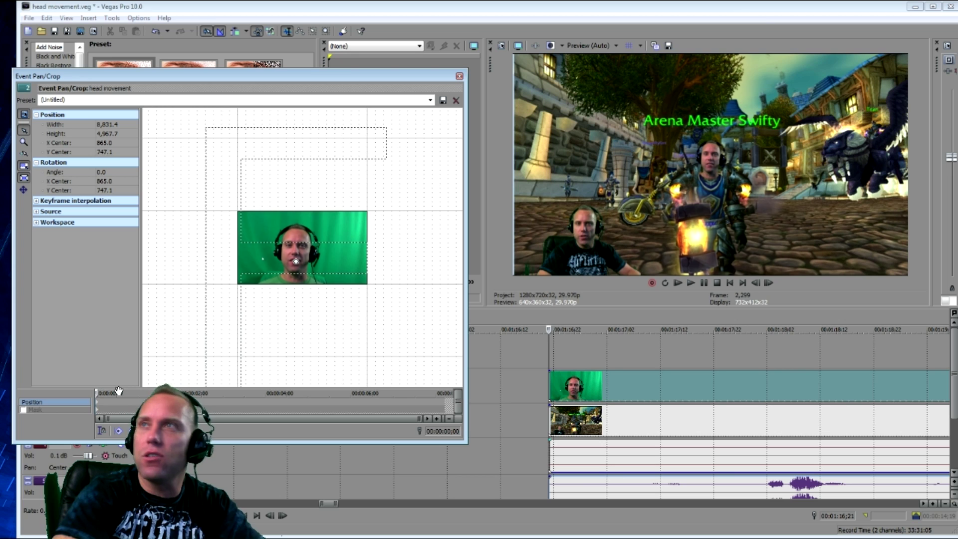
At clip time 00:00:00;02, shift the crop frame to X center 833.0 and Y center 667.1 to reposition the head.
{"action": "key", "text": "Right"}
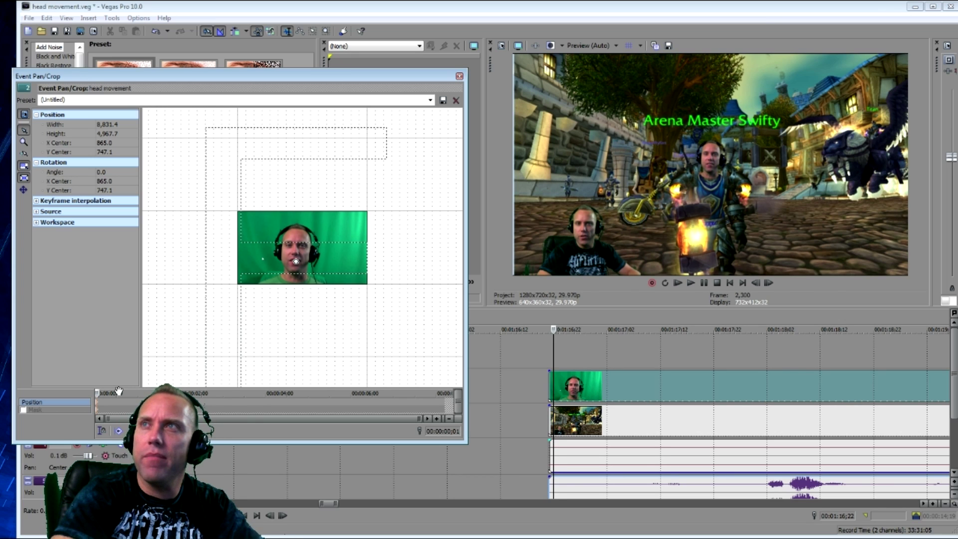
{"action": "key", "text": "Right"}
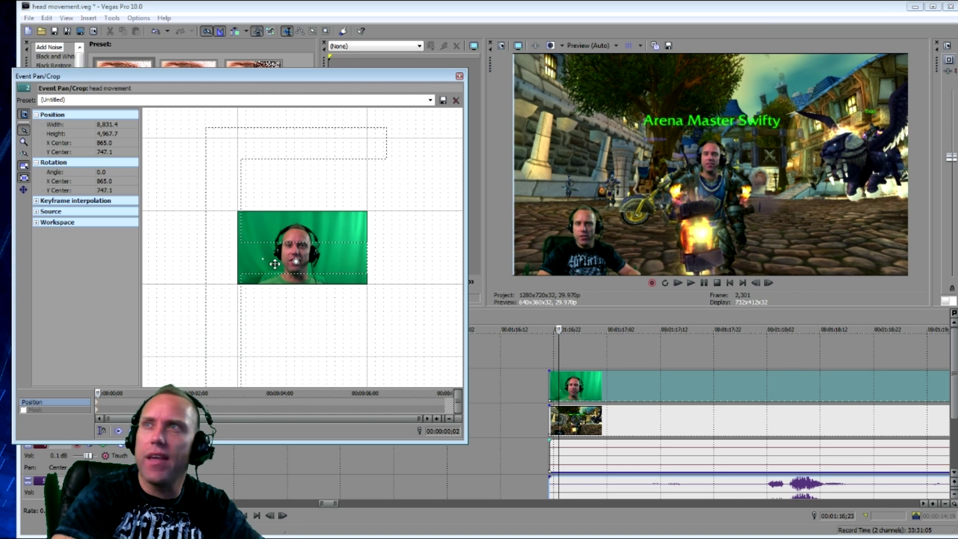
{"action": "left_click_drag", "start_coordinate": [275, 264], "coordinate": [274, 261]}
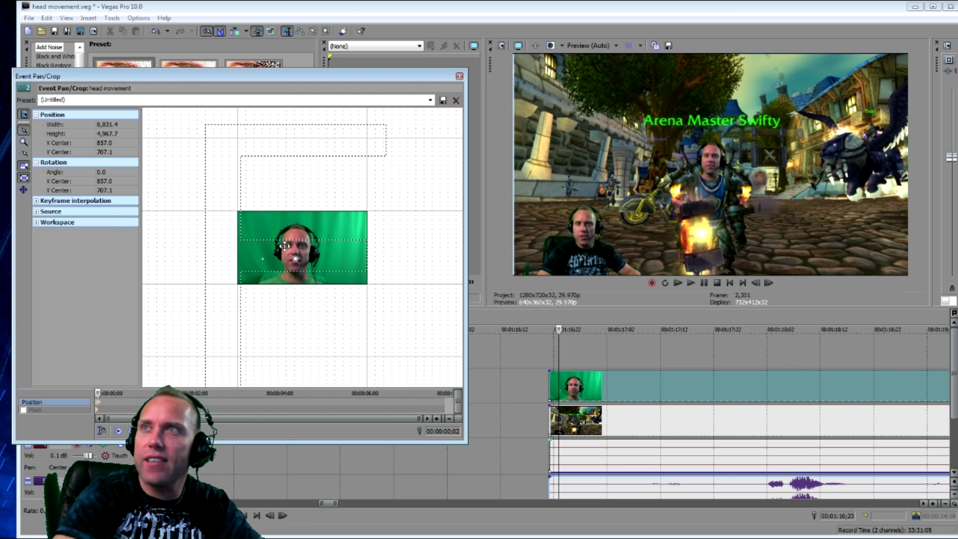
{"action": "left_click_drag", "start_coordinate": [285, 246], "coordinate": [282, 243]}
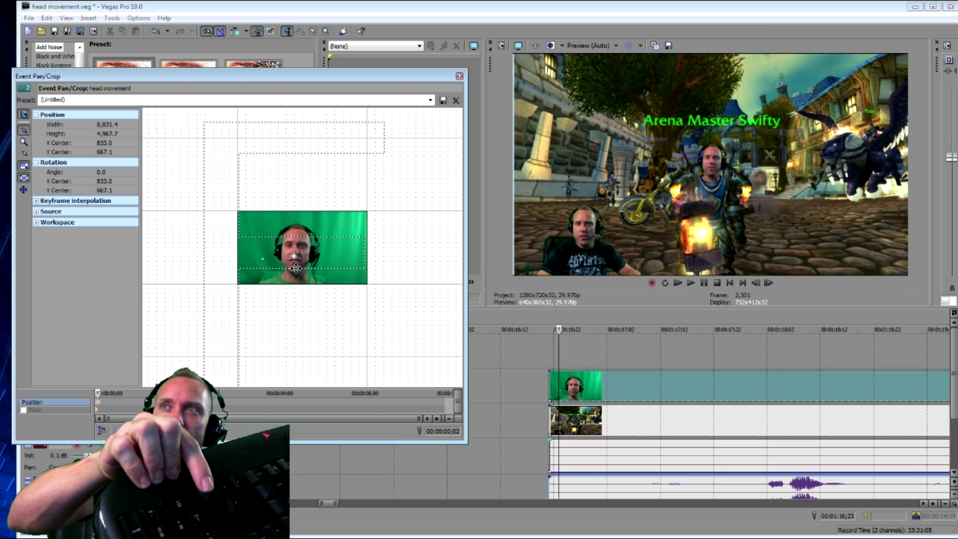
Nudge the crop frame horizontally in both directions, ending at X center 841.0.
{"action": "key", "text": "Right"}
{"action": "key", "text": "Right"}
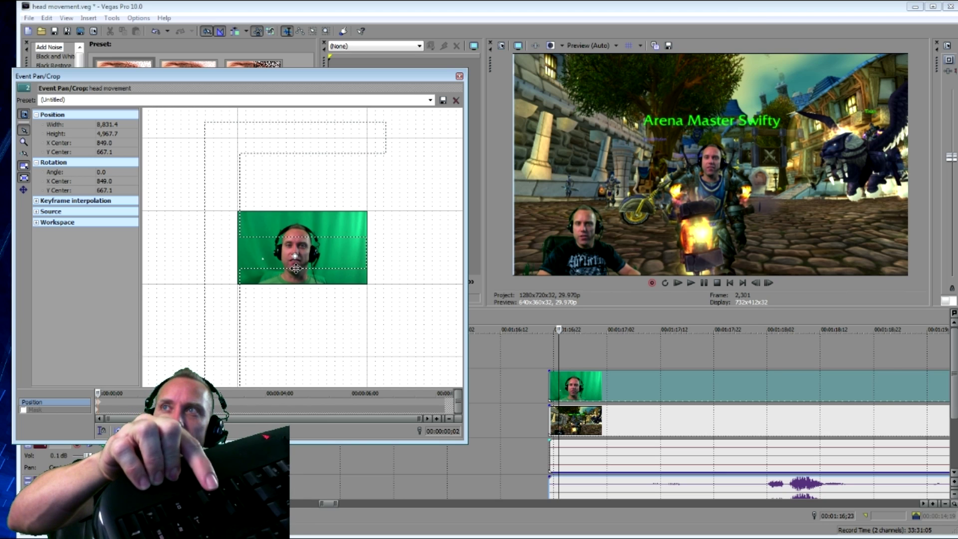
{"action": "key", "text": "Right"}
{"action": "key", "text": "Right"}
{"action": "key", "text": "Right"}
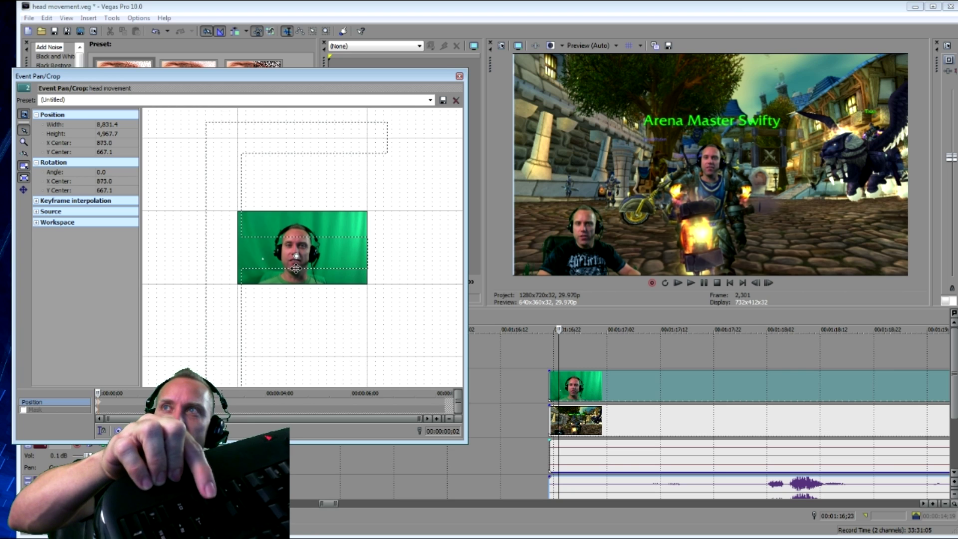
{"action": "key", "text": "Left"}
{"action": "key", "text": "Left"}
{"action": "key", "text": "Left"}
{"action": "key", "text": "Left"}
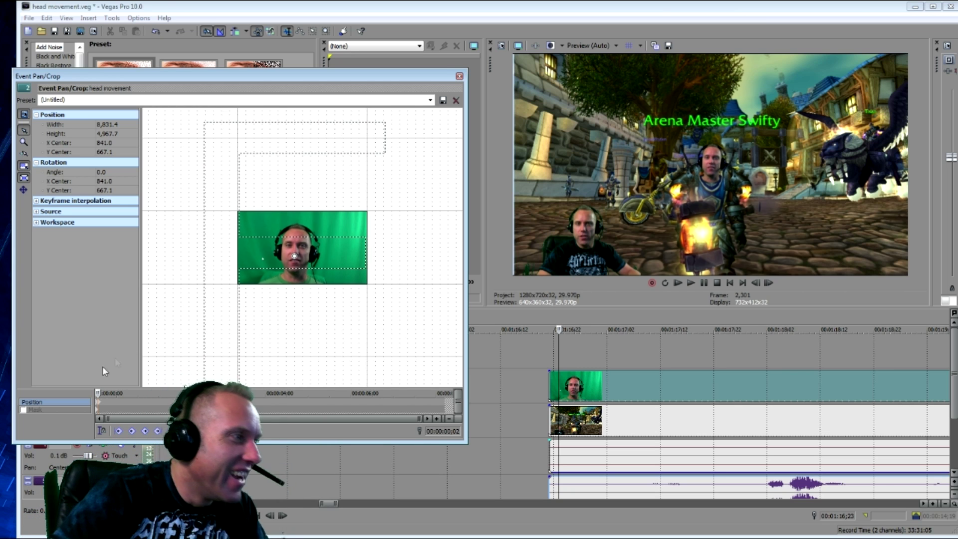
Step the head clip's keyframe timeline forward to 00:00:00;07 and back to 00:00:00;03 to compare the head with the character.
{"action": "left_click", "coordinate": [99, 393]}
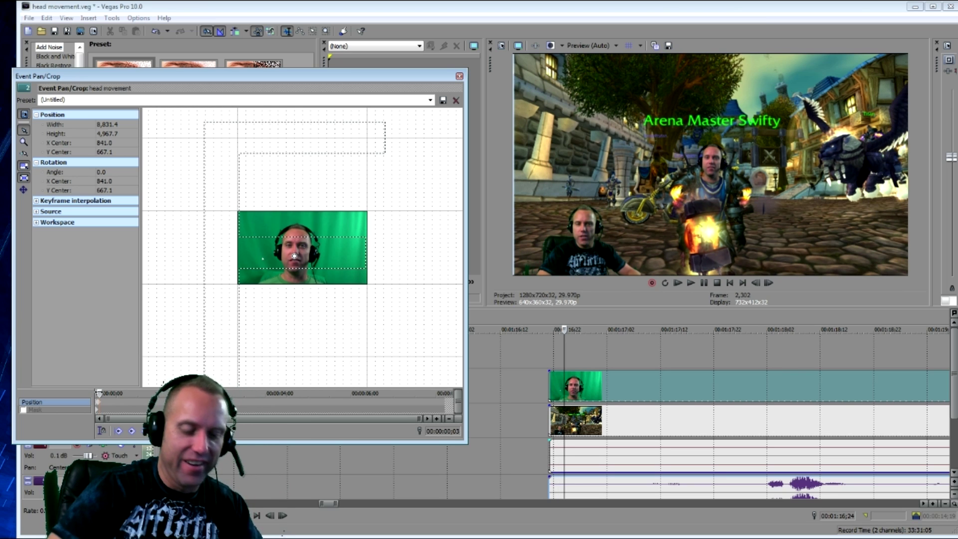
{"action": "key", "text": "Right"}
{"action": "key", "text": "Right"}
{"action": "key", "text": "Right"}
{"action": "key", "text": "Right"}
{"action": "key", "text": "Right"}
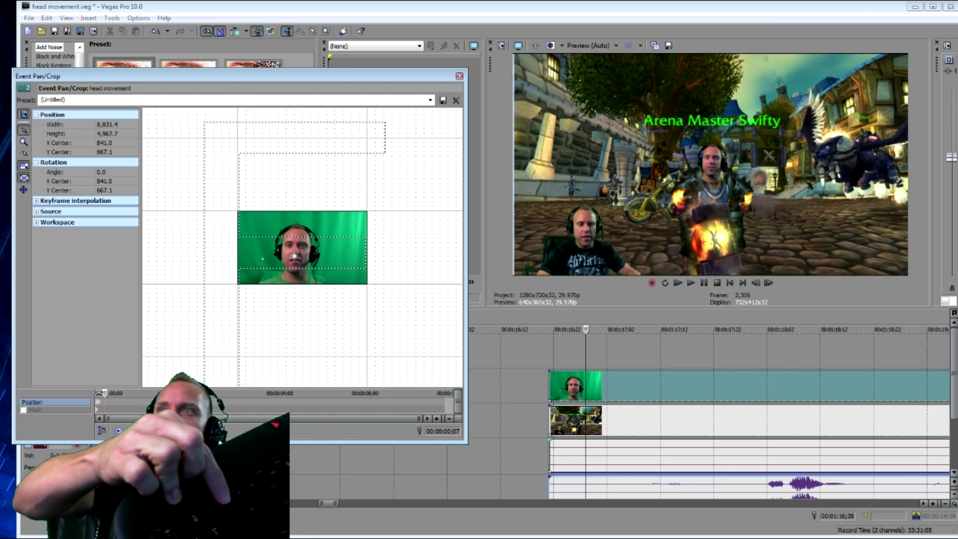
{"action": "key", "text": "Left"}
{"action": "key", "text": "Left"}
{"action": "key", "text": "Left"}
{"action": "key", "text": "Left"}
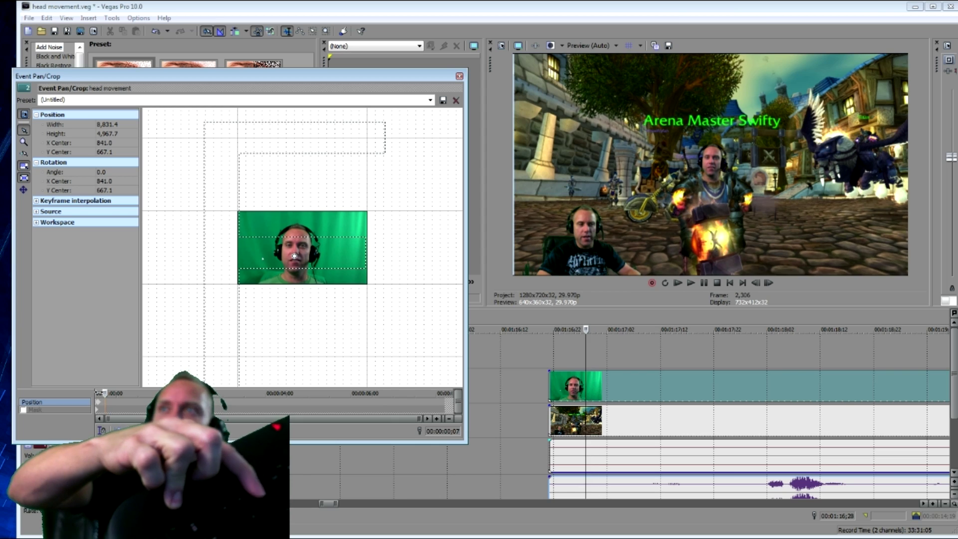
{"action": "key", "text": "Left"}
{"action": "key", "text": "Left"}
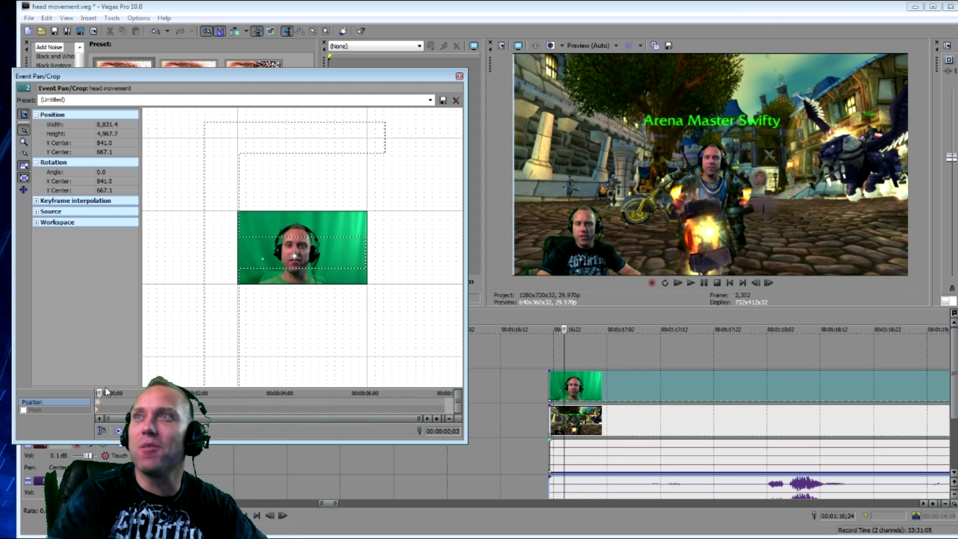
At clip time 00:00:00;03, reposition the crop frame to X center 817.0 and Y center 619.1.
{"action": "key", "text": "Right"}
{"action": "left_click_drag", "start_coordinate": [294, 259], "coordinate": [292, 257]}
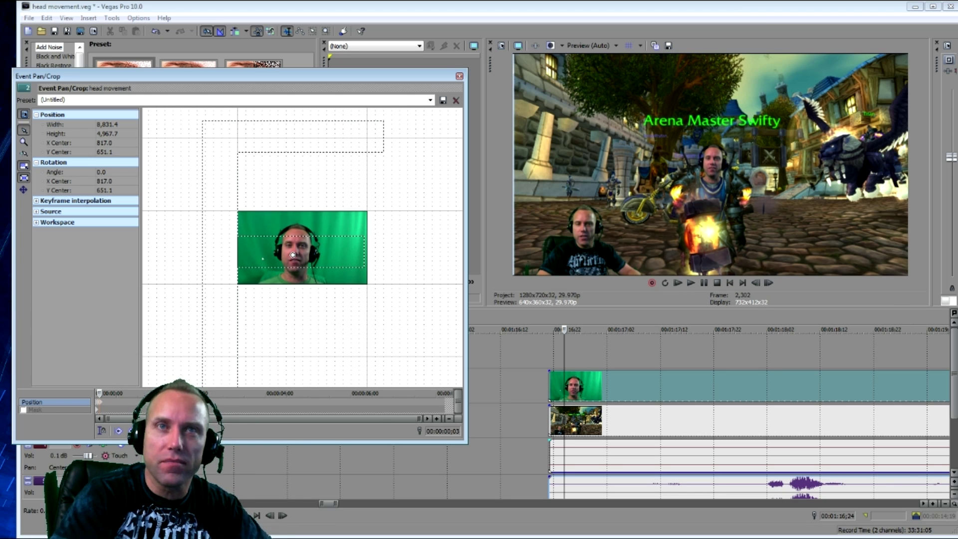
{"action": "key", "text": "Right"}
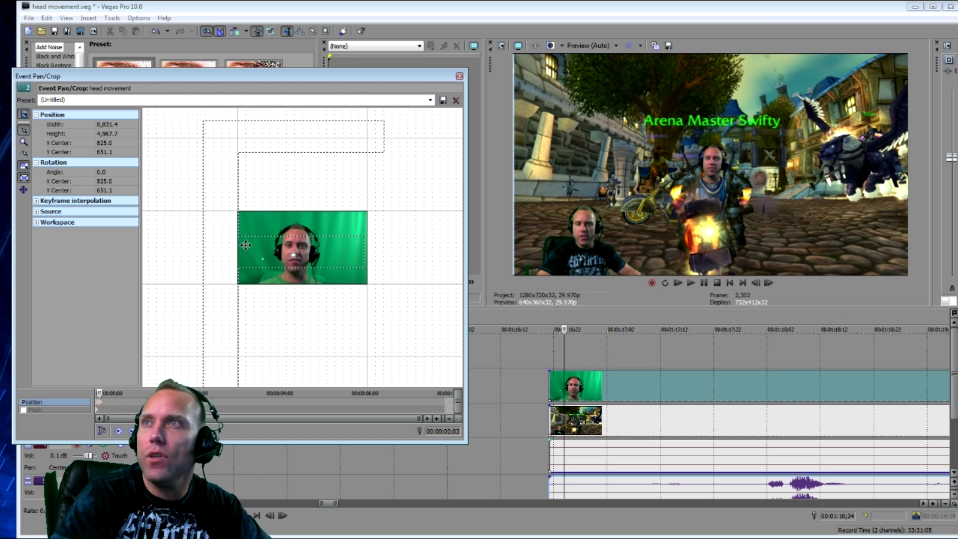
{"action": "key", "text": "Down"}
{"action": "key", "text": "Right"}
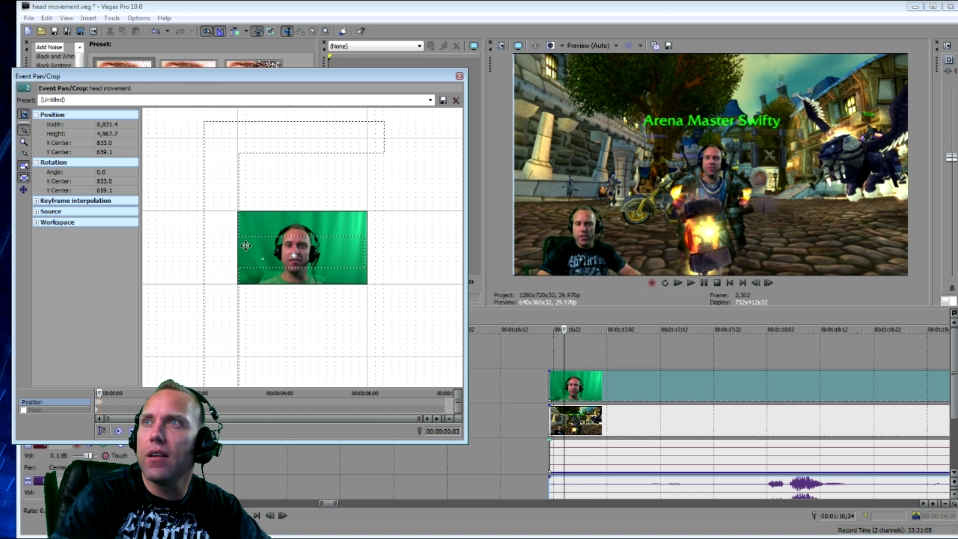
{"action": "left_click_drag", "start_coordinate": [245, 245], "coordinate": [244, 243]}
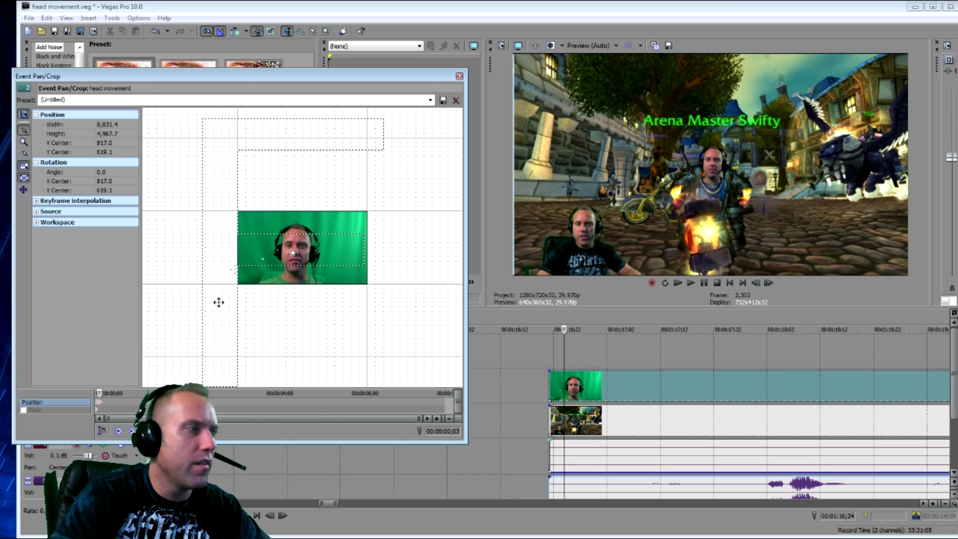
Advance to clip time 00:00:00;06 and shift the crop frame to X center 793.0 and Y center 579.1.
{"action": "key", "text": "Right"}
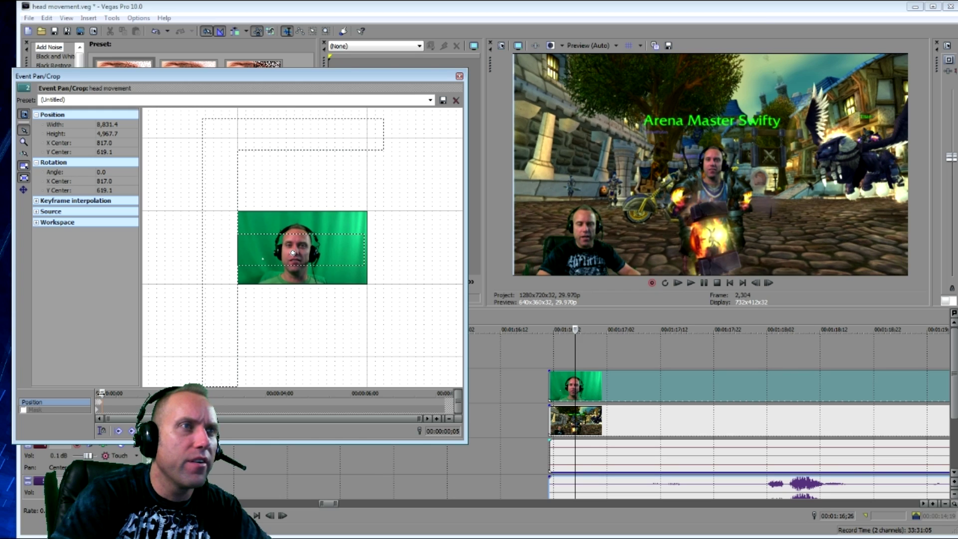
{"action": "left_click_drag", "start_coordinate": [101, 392], "coordinate": [103, 393]}
{"action": "left_click_drag", "start_coordinate": [335, 254], "coordinate": [331, 249]}
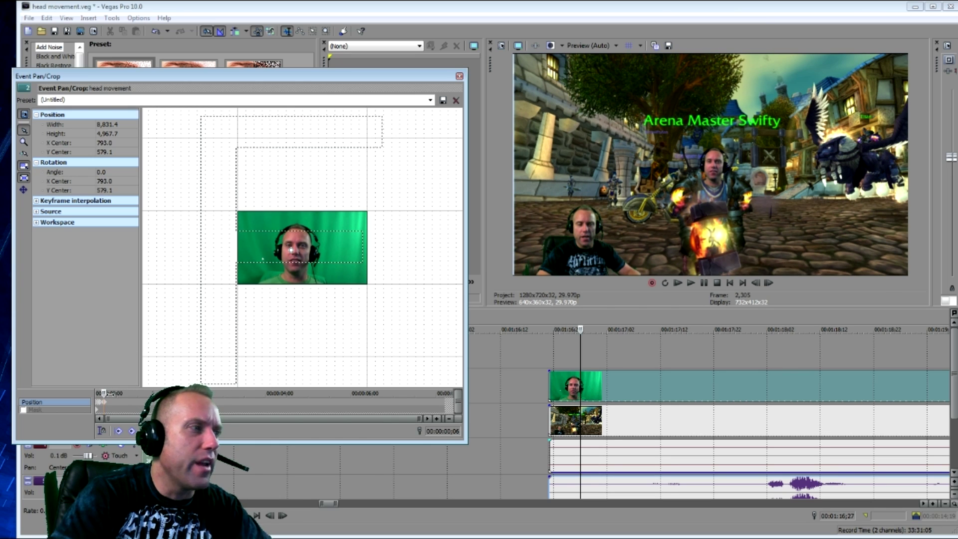
Try a position keyframe at 00:00:00;12 with X center 785.0 and Y center 651.1, check the in-between frames, and delete that keyframe.
{"action": "left_click", "coordinate": [112, 394]}
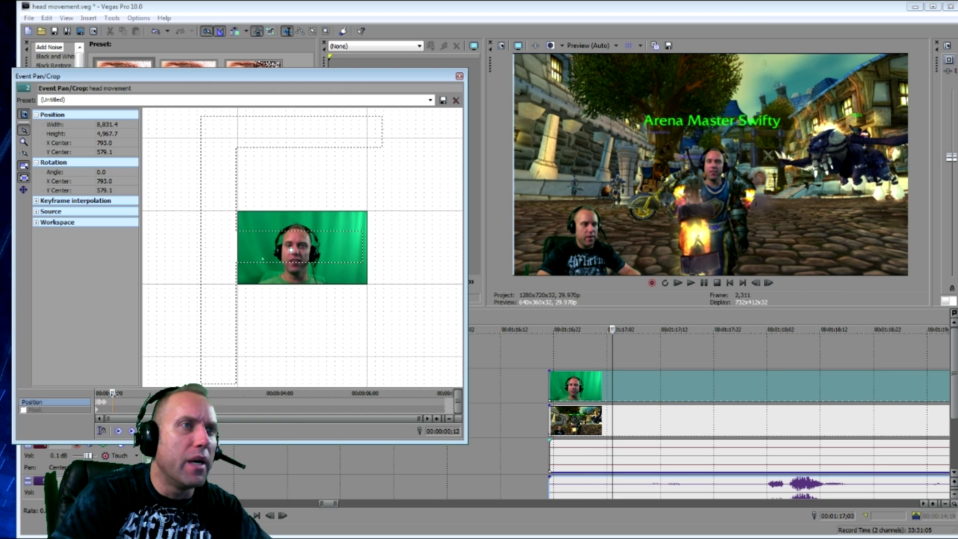
{"action": "left_click_drag", "start_coordinate": [313, 275], "coordinate": [313, 280]}
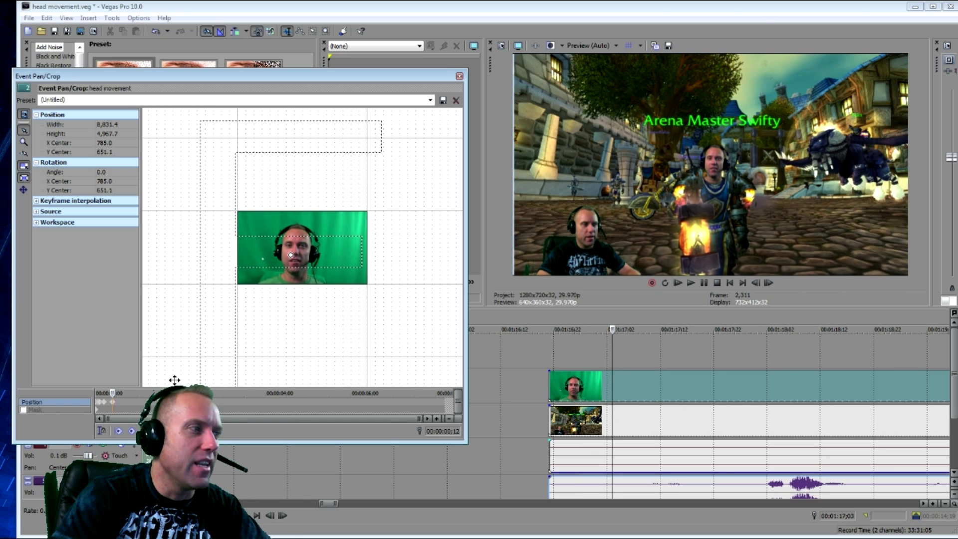
{"action": "left_click_drag", "start_coordinate": [174, 380], "coordinate": [173, 380]}
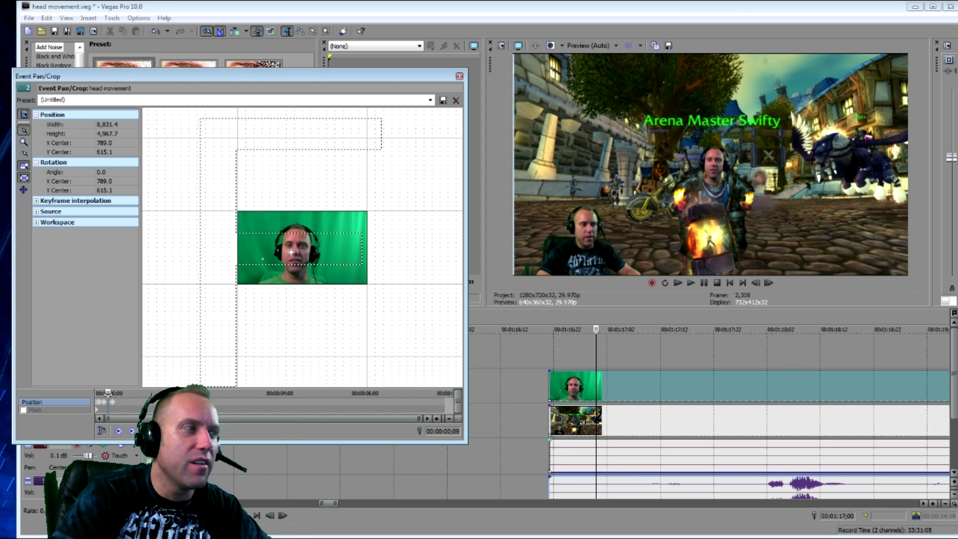
{"action": "right_click", "coordinate": [120, 408]}
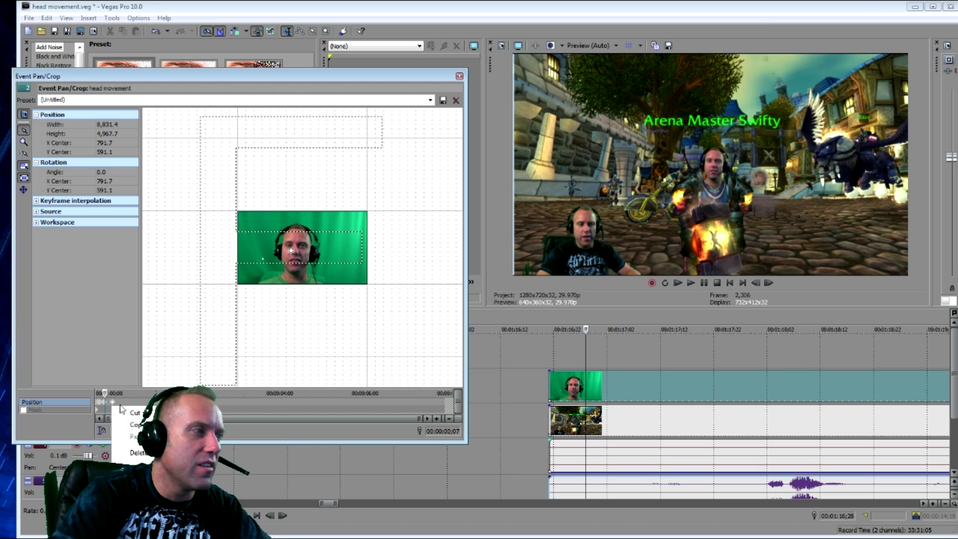
{"action": "left_click", "coordinate": [140, 453]}
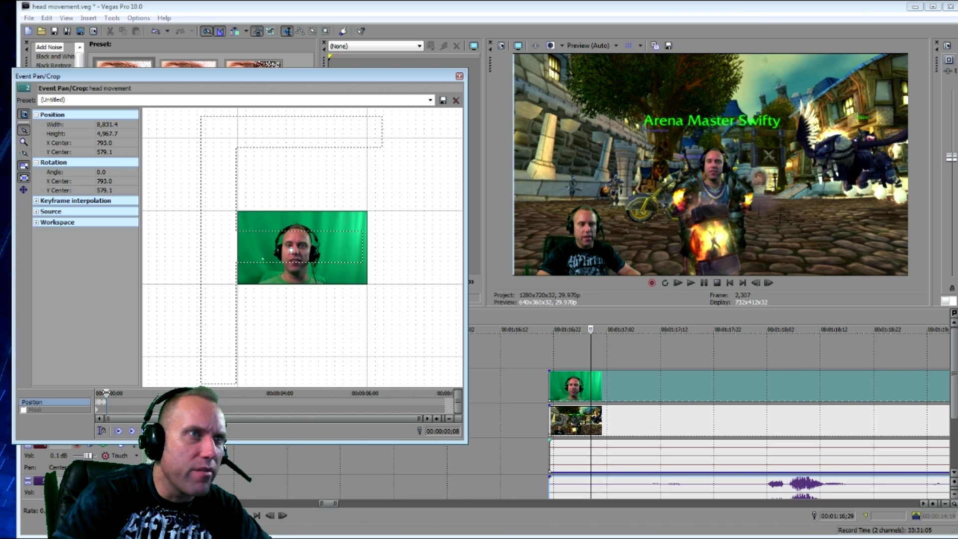
Keyframe the crop frame over successive frames from 00:00:00;08, starting at X center 777.0 and Y center 571.1, to follow the character's head.
{"action": "left_click_drag", "start_coordinate": [345, 247], "coordinate": [343, 246]}
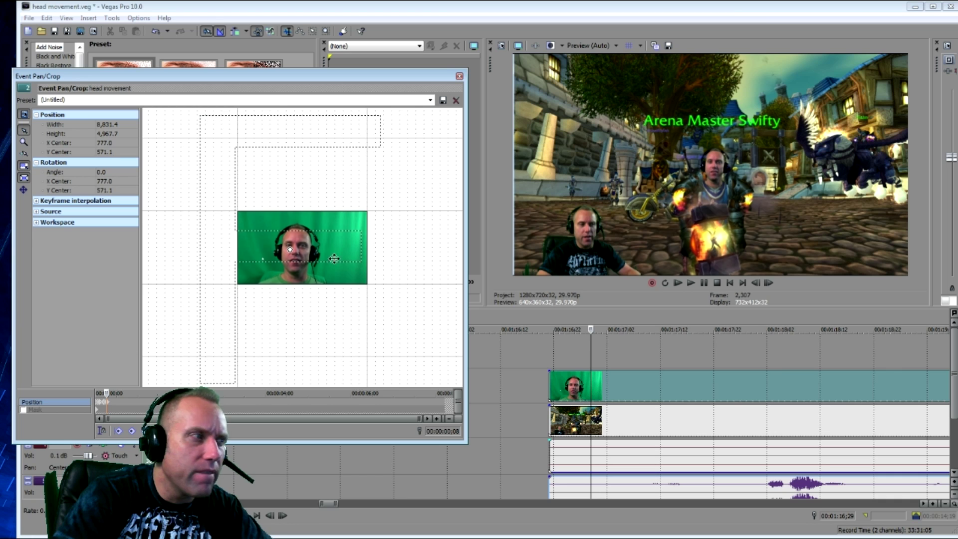
{"action": "left_click", "coordinate": [110, 393]}
{"action": "left_click_drag", "start_coordinate": [150, 370], "coordinate": [149, 369]}
{"action": "left_click", "coordinate": [111, 393]}
{"action": "left_click_drag", "start_coordinate": [207, 339], "coordinate": [207, 345]}
{"action": "left_click", "coordinate": [114, 393]}
{"action": "left_click_drag", "start_coordinate": [286, 301], "coordinate": [287, 305]}
Continue keyframing the crop frame up to clip time 00:00:00;23, placing it at X center 857.0 and Y center 611.1 there.
{"action": "left_click", "coordinate": [117, 393]}
{"action": "left_click_drag", "start_coordinate": [210, 334], "coordinate": [211, 337]}
{"action": "left_click", "coordinate": [120, 393]}
{"action": "mouse_move", "coordinate": [260, 296]}
{"action": "left_mouse_down"}
{"action": "mouse_move", "coordinate": [267, 317]}
{"action": "mouse_move", "coordinate": [252, 312]}
{"action": "left_mouse_up"}
{"action": "left_click", "coordinate": [122, 393]}
{"action": "left_click", "coordinate": [125, 393]}
{"action": "key", "text": "Right"}
{"action": "key", "text": "Right"}
{"action": "key", "text": "Right"}
{"action": "key", "text": "Right"}
{"action": "key", "text": "Right"}
{"action": "key", "text": "Right"}
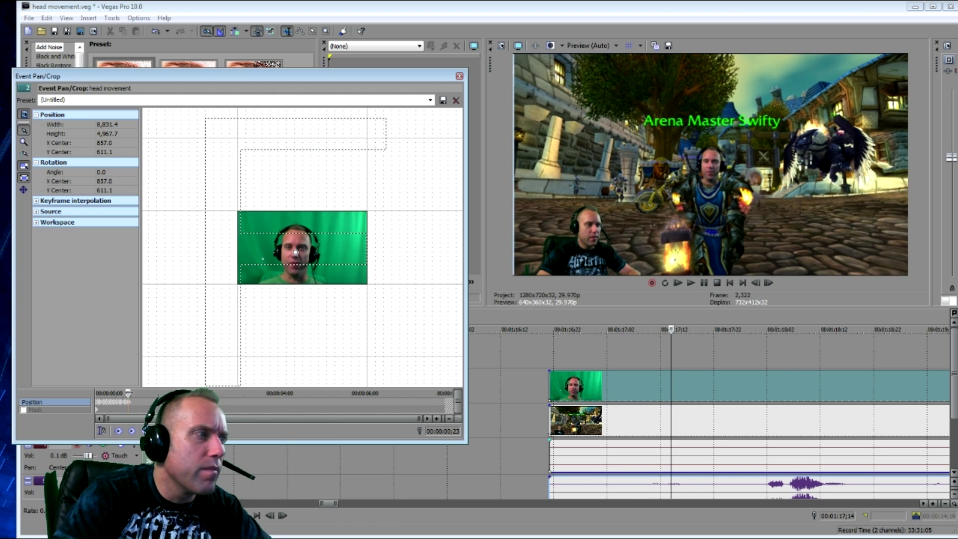
Keyframe the head position onward to clip time 00:00:01;01, with the crop frame at X center 865.0 and Y center 747.1.
{"action": "key", "text": "Right"}
{"action": "key", "text": "Right"}
{"action": "key", "text": "Right"}
{"action": "key", "text": "Right"}
{"action": "key", "text": "Right"}
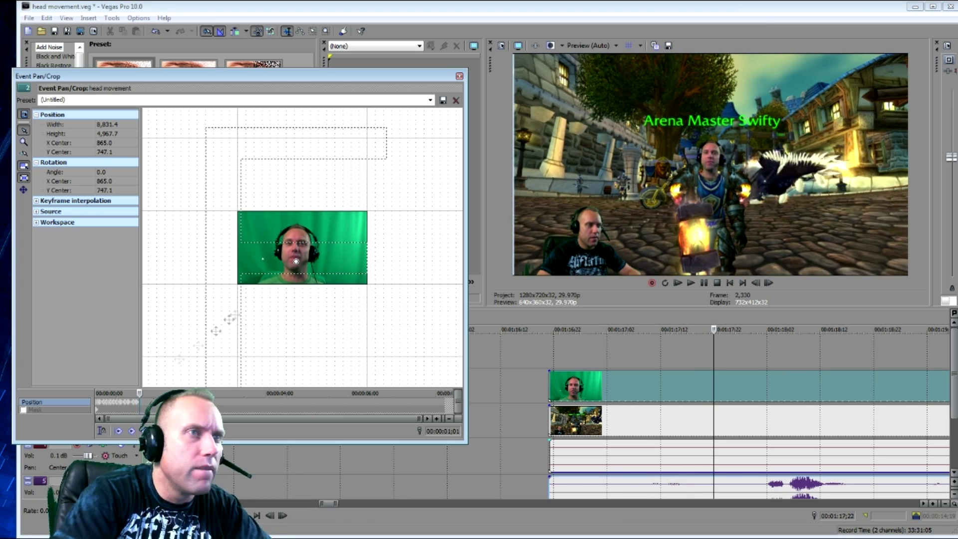
Keyframe the frames up to clip time 00:00:01;06, moving the crop frame to X center 801.0 and Y center 643.1.
{"action": "key", "text": "Right"}
{"action": "key", "text": "Right"}
{"action": "key", "text": "Right"}
{"action": "key", "text": "Right"}
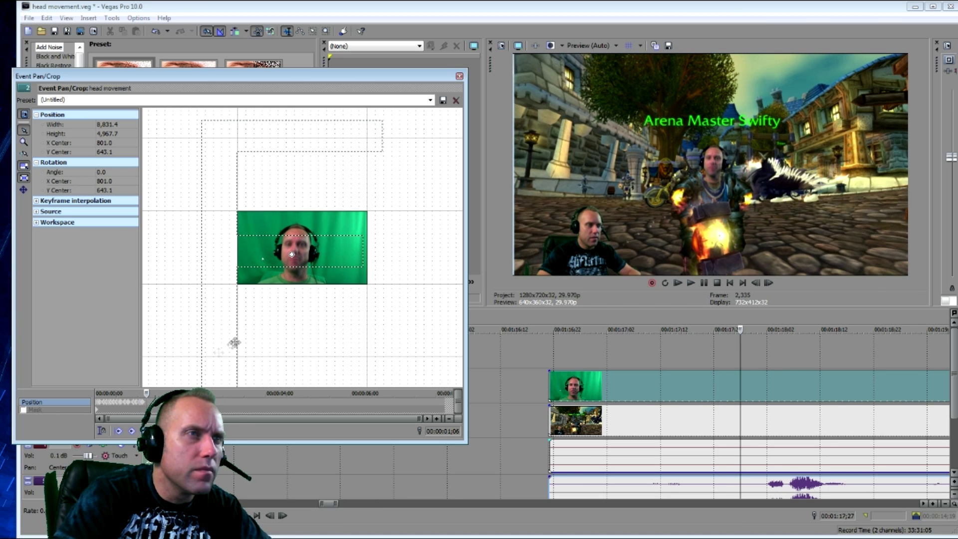
Follow the character's head with crop keyframes up to 00:00:01;12, reaching X center 737.0 and Y center 659.1.
{"action": "key", "text": "Right"}
{"action": "key", "text": "Right"}
{"action": "key", "text": "Right"}
{"action": "key", "text": "Right"}
{"action": "key", "text": "Right"}
{"action": "key", "text": "Right"}
{"action": "key", "text": "Right"}
{"action": "key", "text": "Right"}
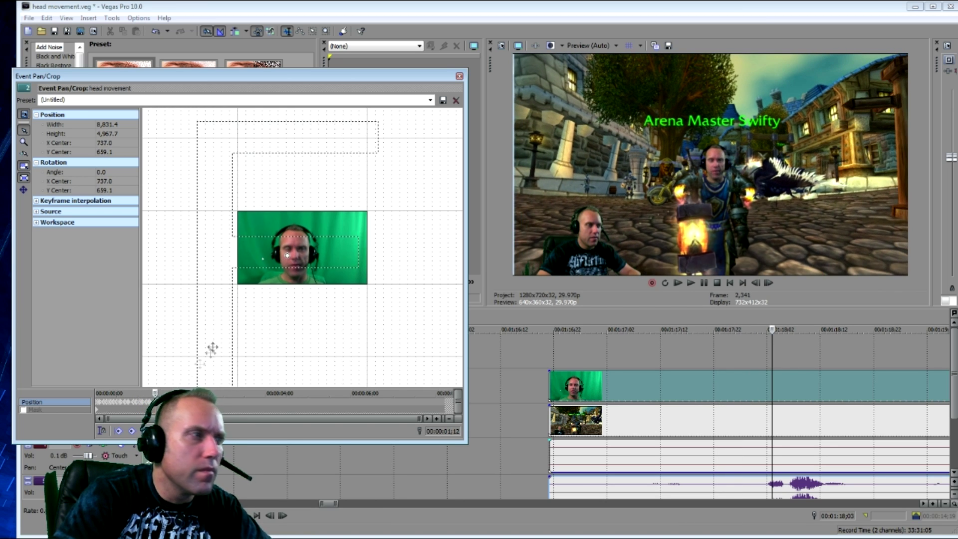
Keyframe the crop frame through the head turn up to clip time 00:00:01;23, keeping the face on the character.
{"action": "key", "text": "Right"}
{"action": "key", "text": "Right"}
{"action": "key", "text": "Right"}
{"action": "key", "text": "Right"}
{"action": "key", "text": "Right"}
{"action": "key", "text": "Right"}
{"action": "key", "text": "Right"}
{"action": "key", "text": "Right"}
{"action": "key", "text": "Right"}
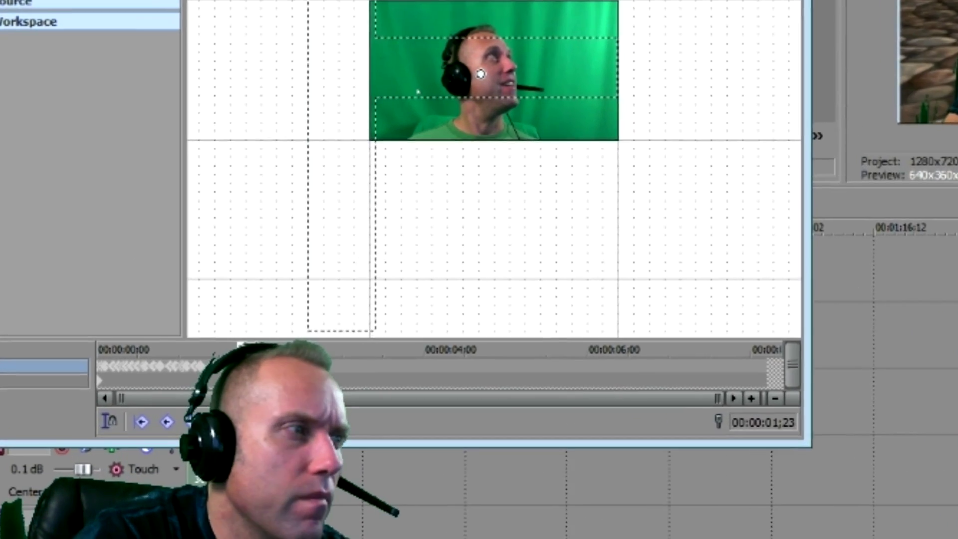
Adjust the crop frame at clip time 00:00:01;25 and keep keyframing the head position over the following frames.
{"action": "key", "text": "Right"}
{"action": "key", "text": "Right"}
{"action": "left_click_drag", "start_coordinate": [313, 294], "coordinate": [313, 301]}
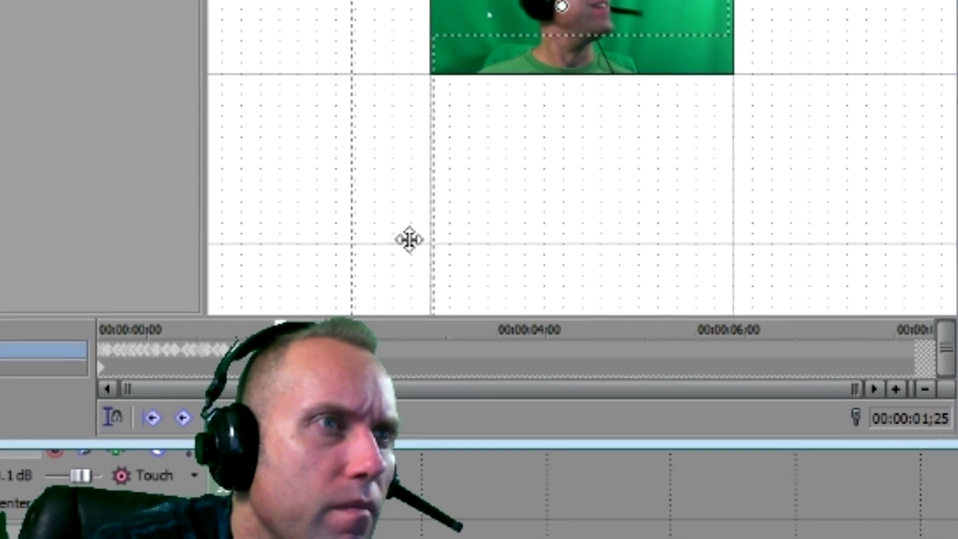
{"action": "key", "text": "Right"}
{"action": "key", "text": "Right"}
{"action": "key", "text": "Right"}
{"action": "key", "text": "Right"}
{"action": "key", "text": "Right"}
{"action": "key", "text": "Right"}
{"action": "key", "text": "Right"}
{"action": "left_click_drag", "start_coordinate": [405, 250], "coordinate": [399, 265]}
{"action": "key", "text": "Right"}
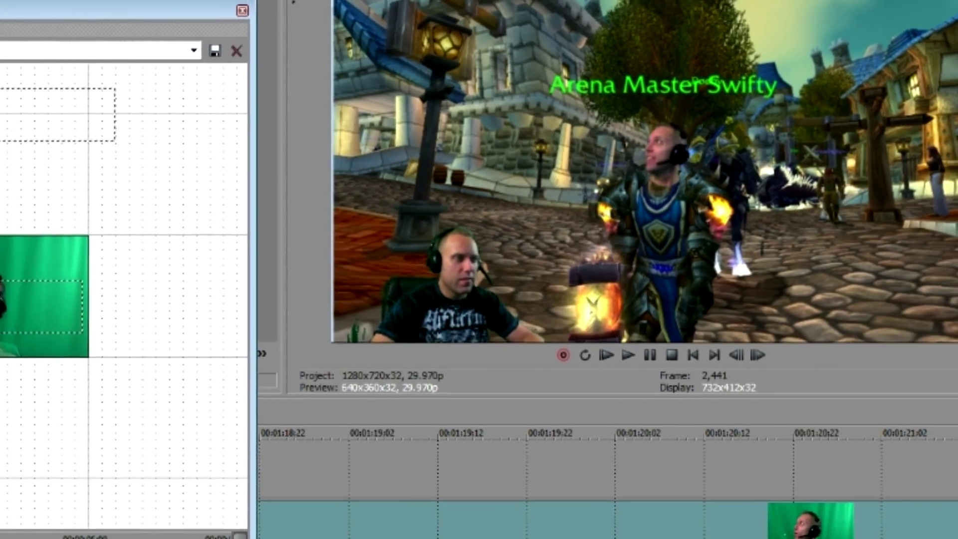
Keyframe the remaining head positions to the clip's end, finishing at X center 833.0 and Y center 707.1, and close Event Pan/Crop.
{"action": "left_click", "coordinate": [8, 521]}
{"action": "mouse_move", "coordinate": [17, 295]}
{"action": "left_mouse_down"}
{"action": "mouse_move", "coordinate": [23, 285]}
{"action": "mouse_move", "coordinate": [31, 298]}
{"action": "left_mouse_up"}
{"action": "left_click", "coordinate": [38, 510]}
{"action": "left_click", "coordinate": [68, 498]}
{"action": "left_click", "coordinate": [93, 489]}
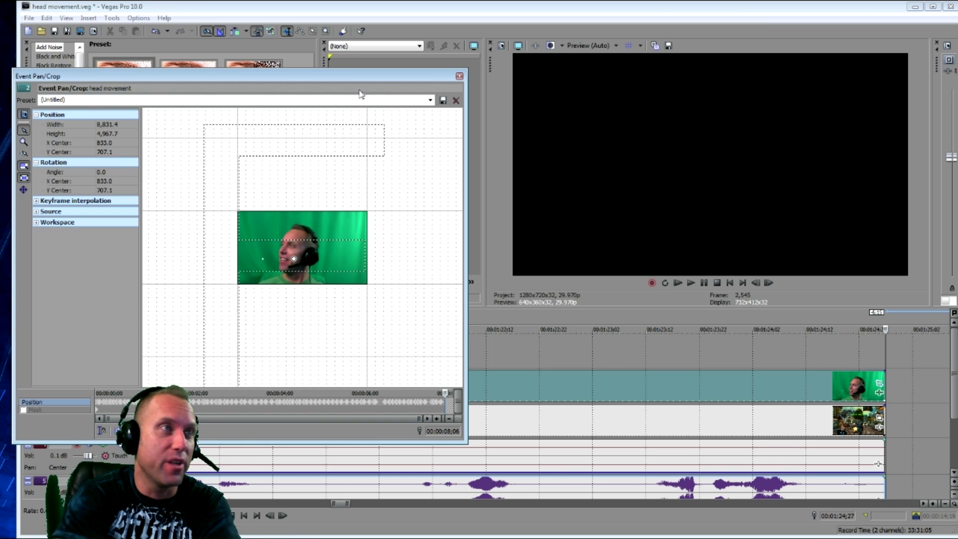
{"action": "left_click", "coordinate": [458, 77]}
{"action": "scroll", "coordinate": [442, 348], "scroll_direction": "down", "scroll_amount": 5}
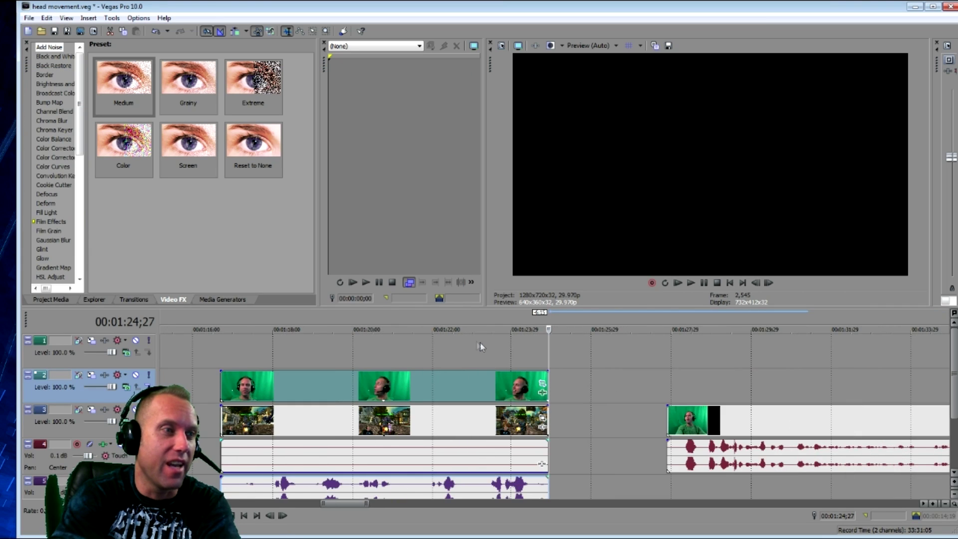
{"action": "left_click_drag", "start_coordinate": [427, 349], "coordinate": [552, 349]}
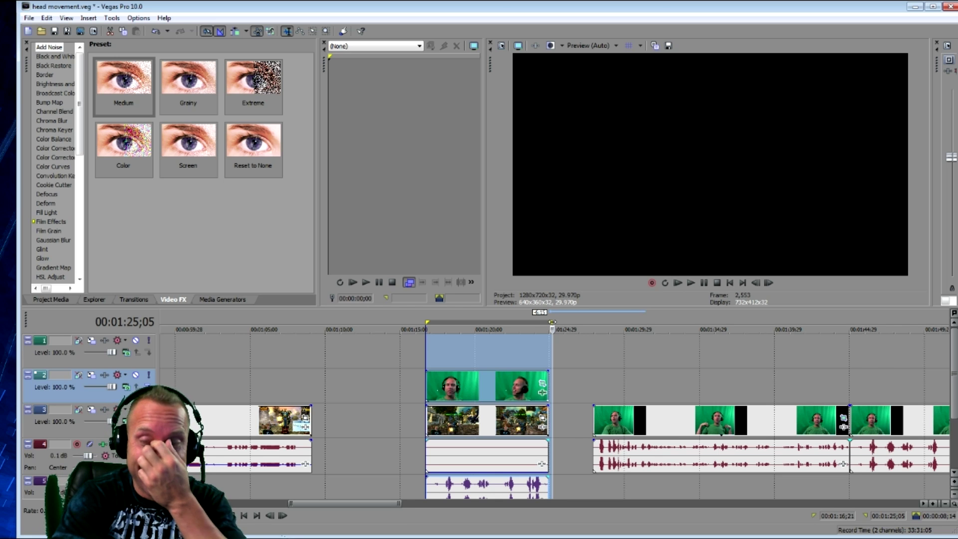
{"action": "mouse_move", "coordinate": [552, 322]}
{"action": "left_mouse_down"}
{"action": "mouse_move", "coordinate": [540, 321]}
{"action": "mouse_move", "coordinate": [548, 322]}
{"action": "left_mouse_up"}
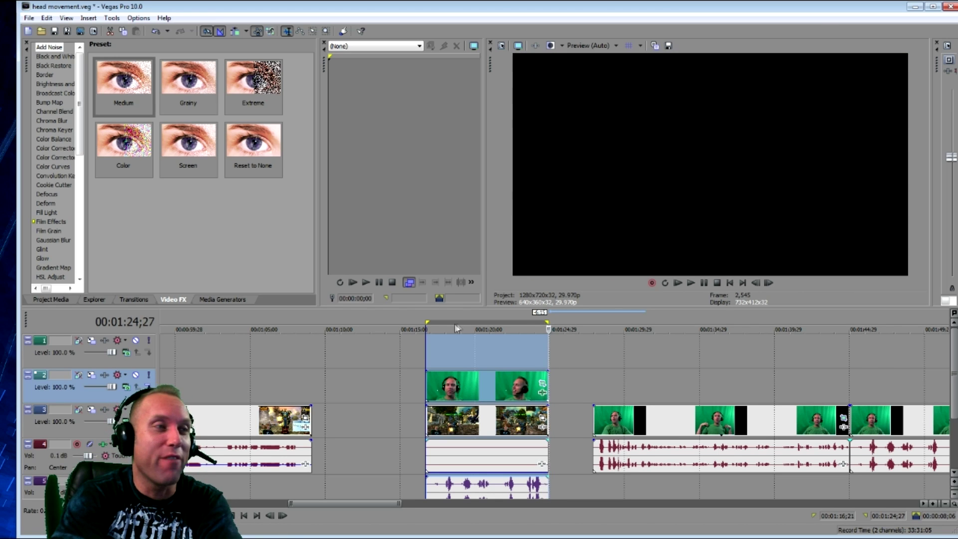
{"action": "left_click_drag", "start_coordinate": [426, 322], "coordinate": [549, 322]}
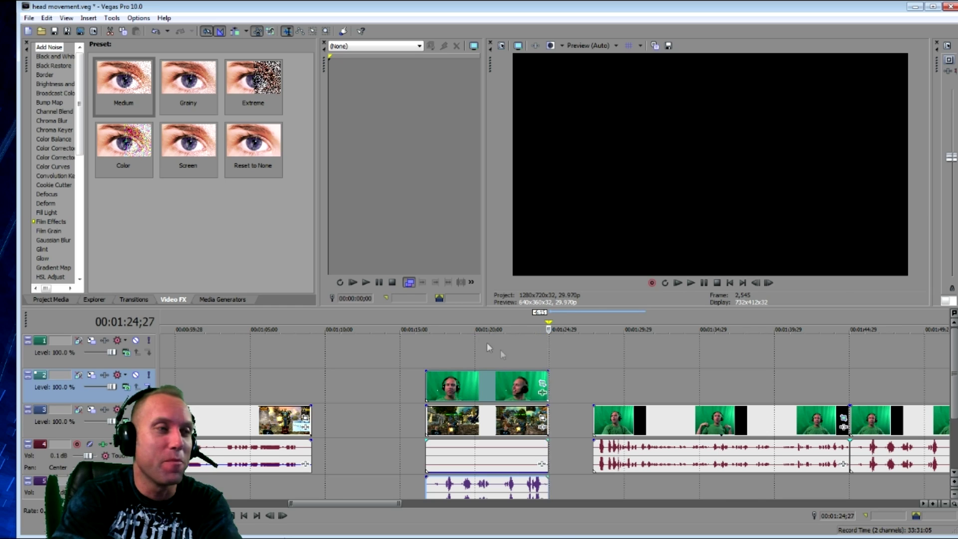
Play the composite from the head clip's start at 00:01:16;21 to review the head tracking, and stop playback past its end.
{"action": "left_click", "coordinate": [427, 318]}
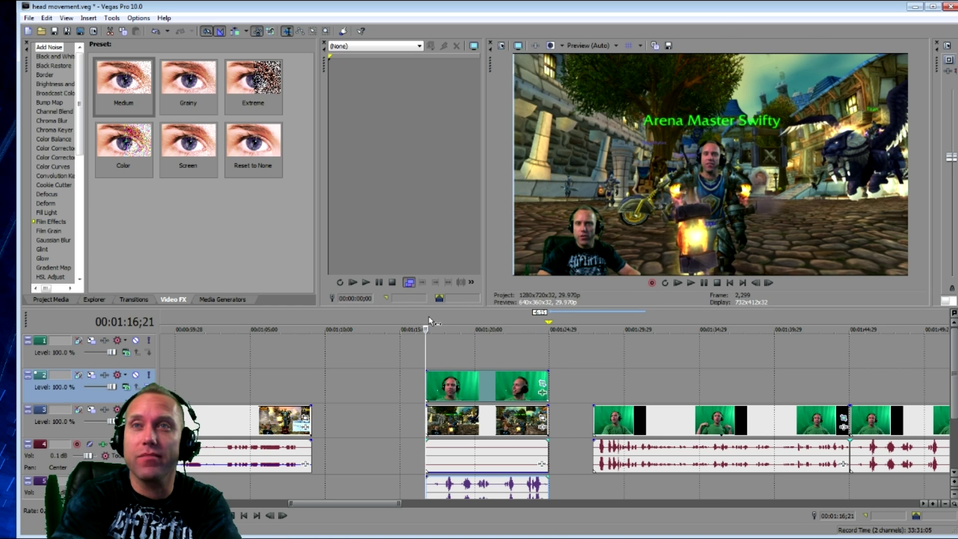
{"action": "key", "text": "space"}
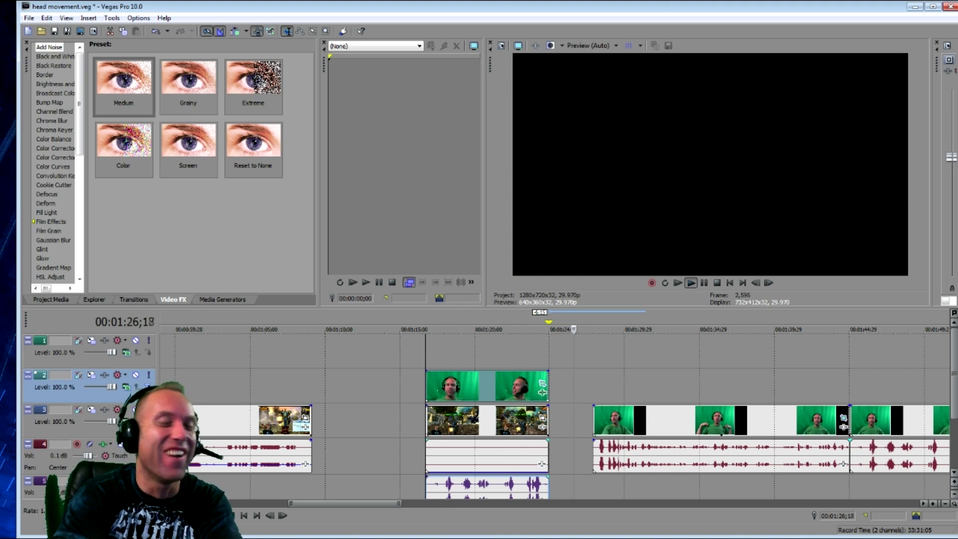
{"action": "key", "text": "Return"}
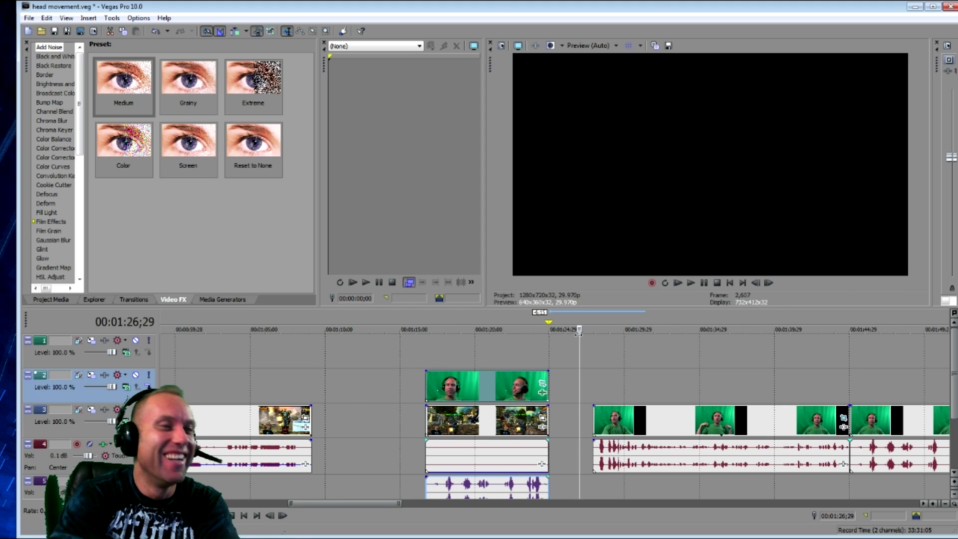